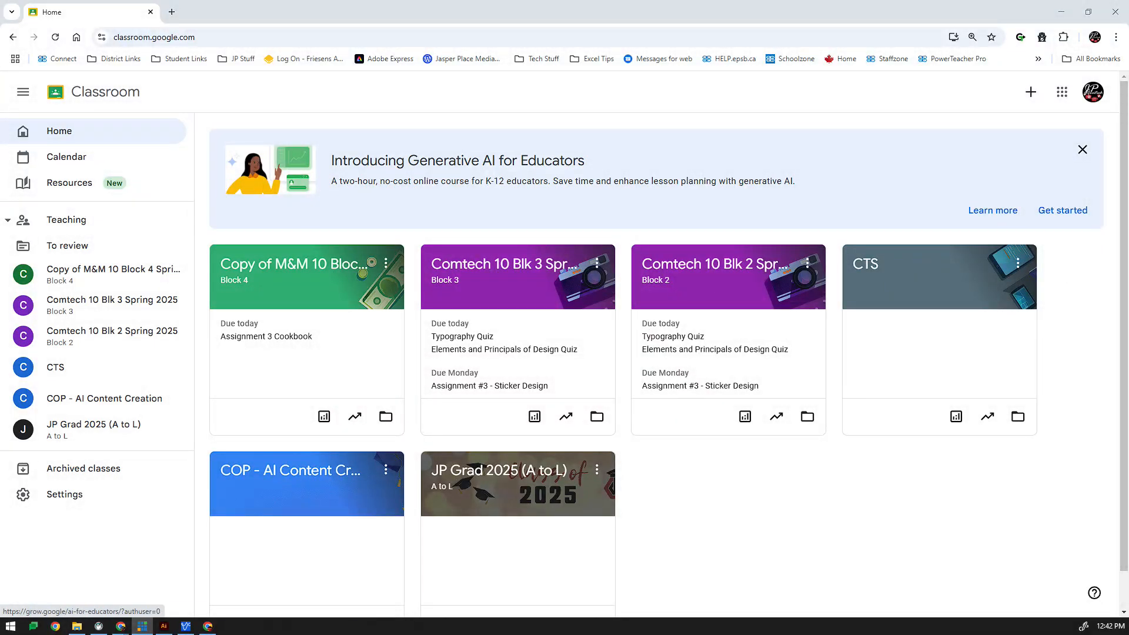
Open the Classwork page of the Comtech 10 Blk 3 Spring 2025 class
{"action": "left_click", "coordinate": [542, 337]}
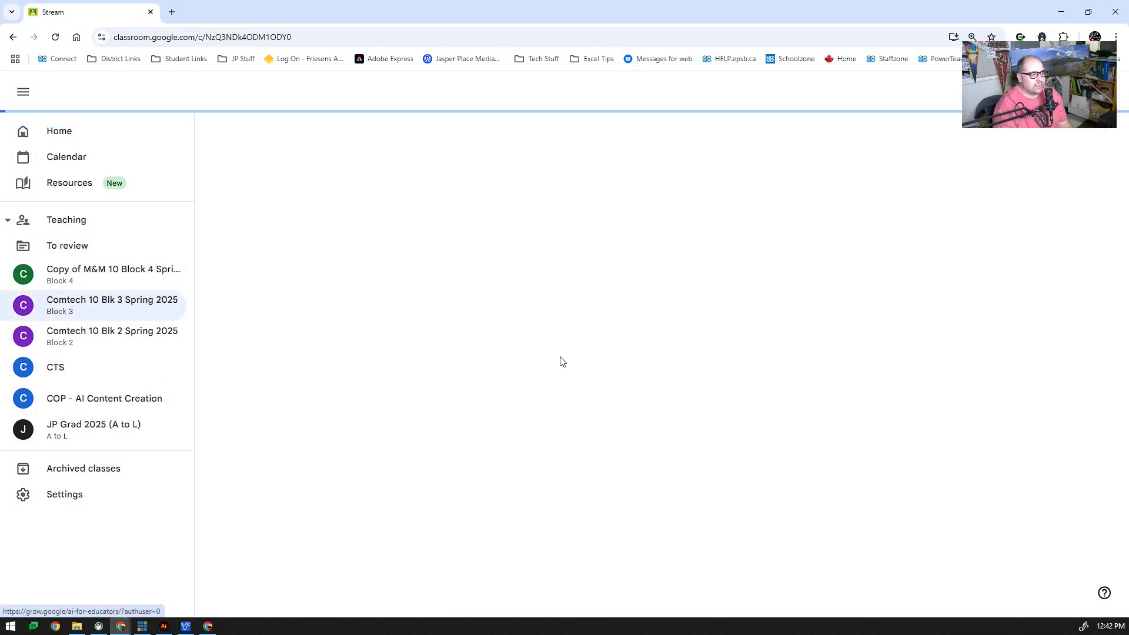
{"action": "left_click", "coordinate": [306, 128]}
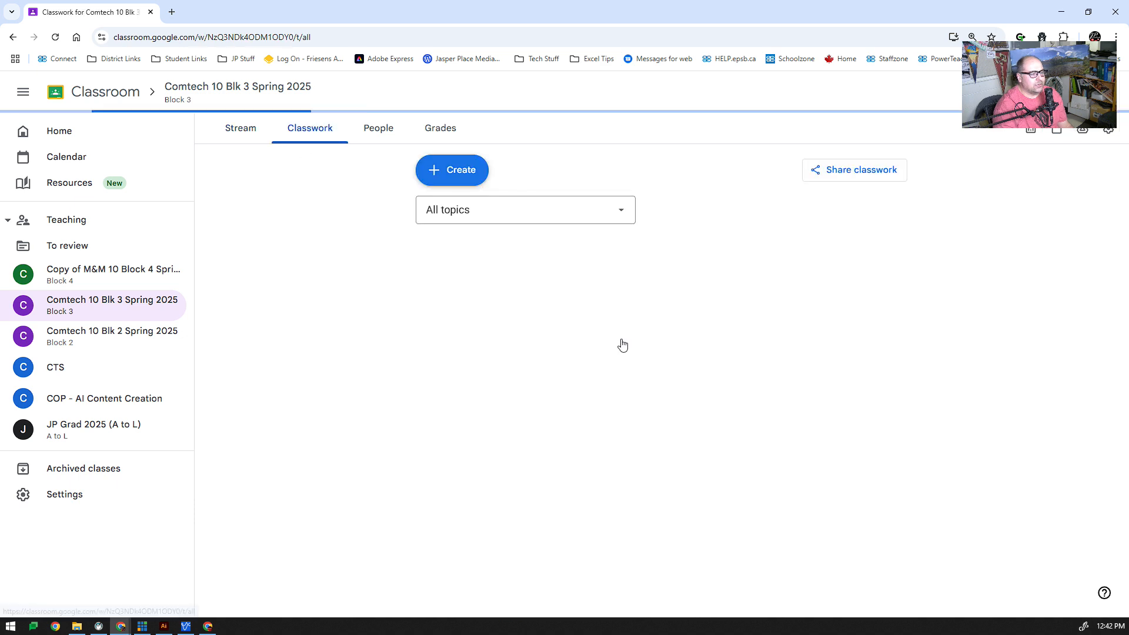
Expand Assignment #4 - Photo Print and read through its instructions
{"action": "scroll", "coordinate": [588, 405], "scroll_direction": "down", "scroll_amount": 2}
{"action": "scroll", "coordinate": [532, 411], "scroll_direction": "down", "scroll_amount": 2}
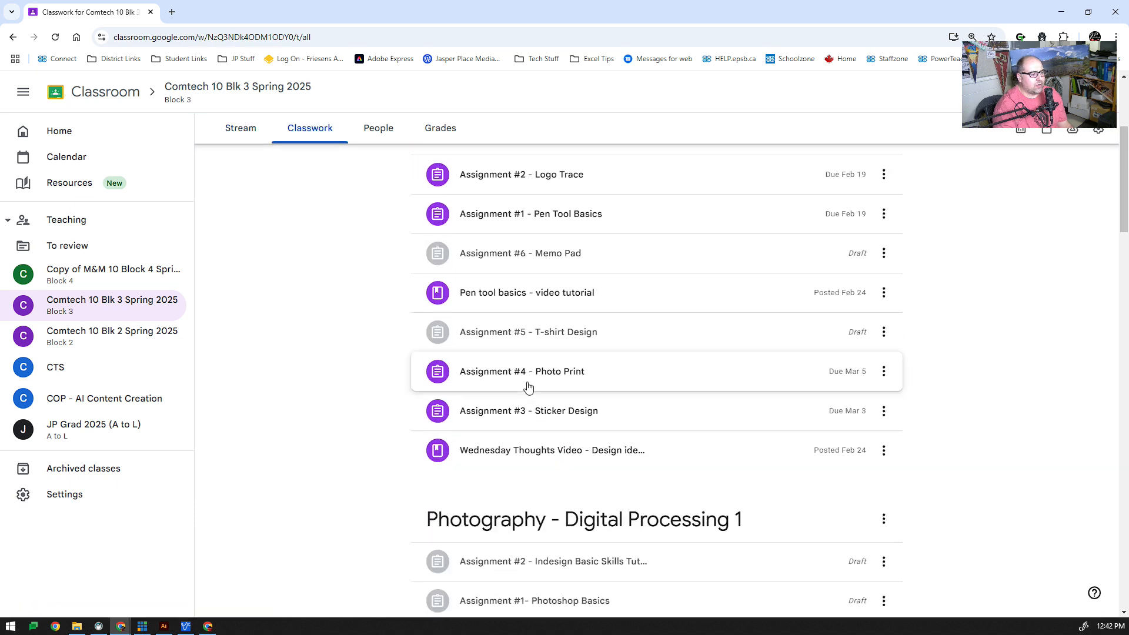
{"action": "left_click", "coordinate": [526, 377]}
{"action": "scroll", "coordinate": [547, 458], "scroll_direction": "down", "scroll_amount": 4}
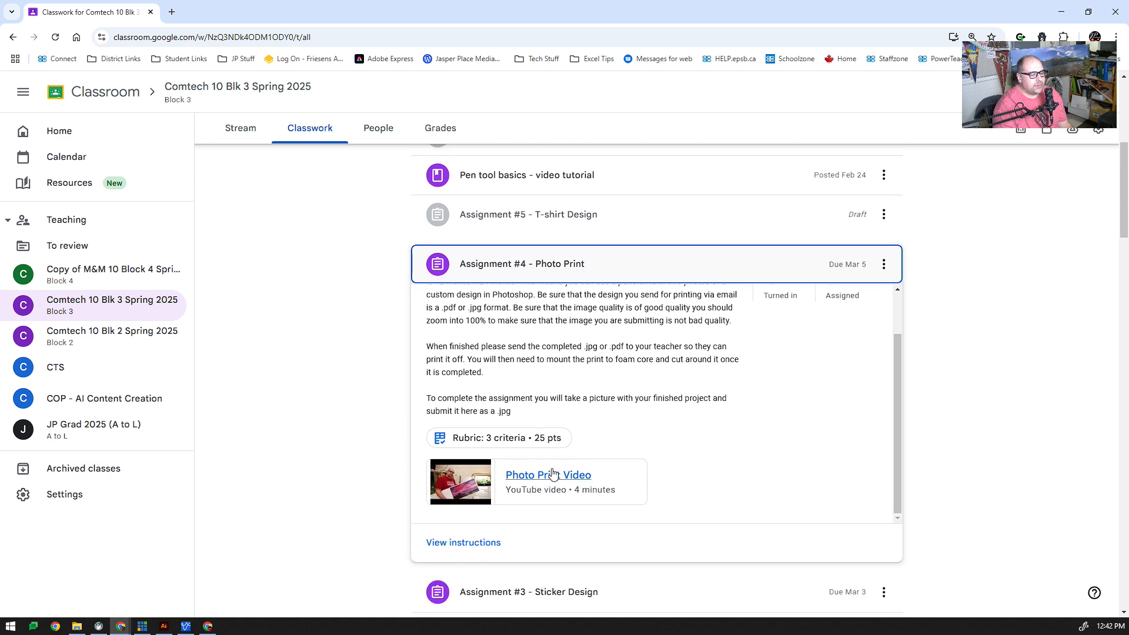
{"action": "scroll", "coordinate": [548, 479], "scroll_direction": "down", "scroll_amount": 1}
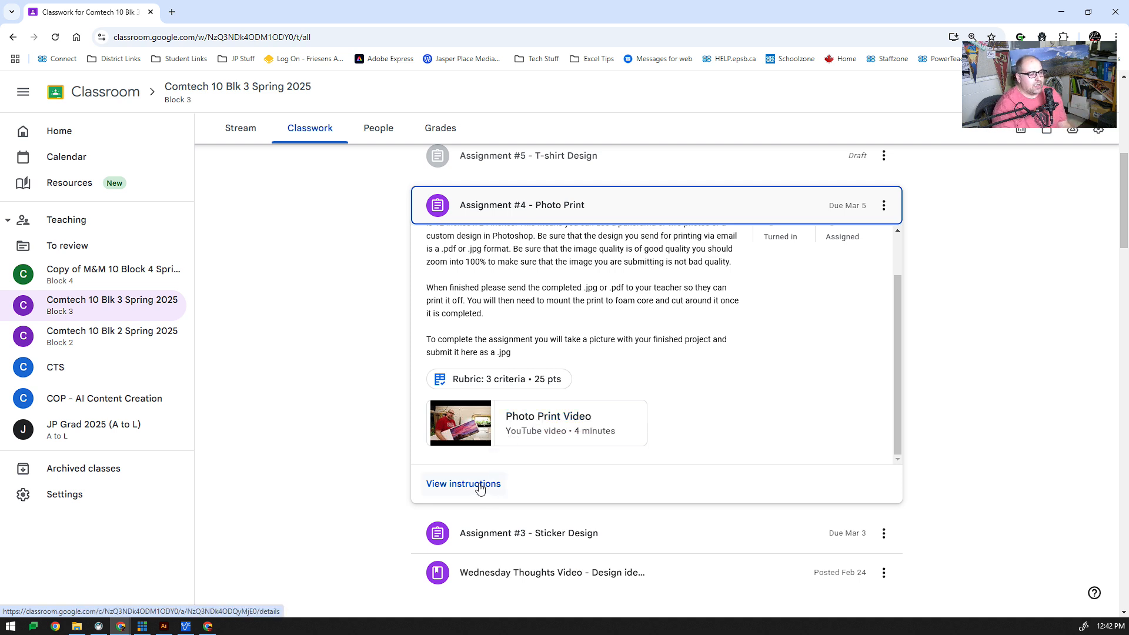
{"action": "scroll", "coordinate": [575, 376], "scroll_direction": "up", "scroll_amount": 2}
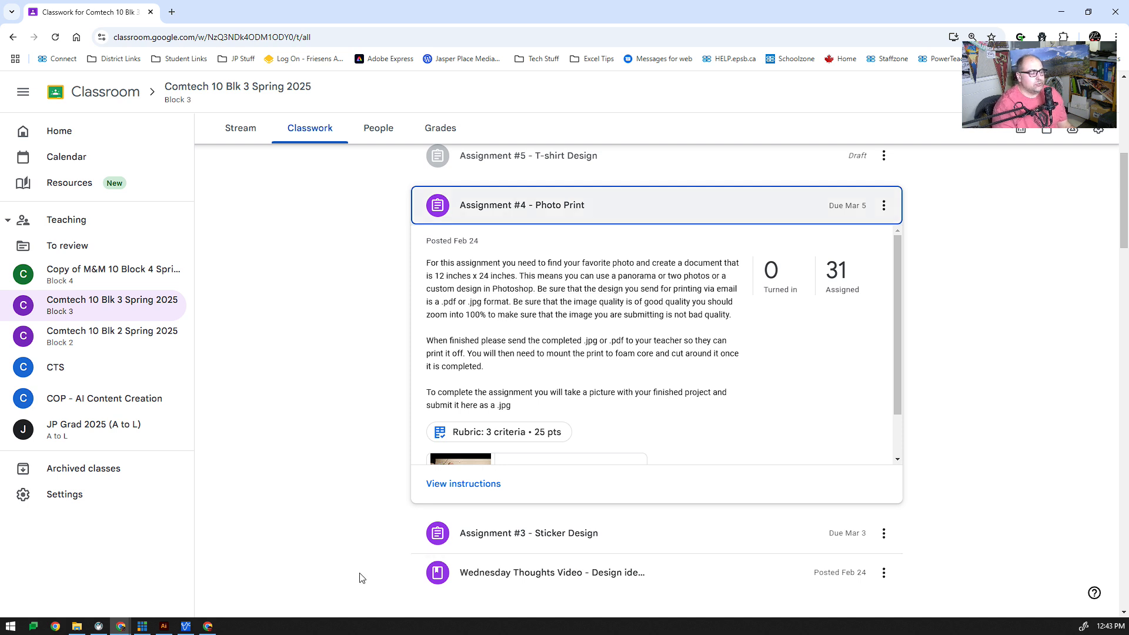
Launch Adobe Photoshop 2025
{"action": "left_click", "coordinate": [12, 628]}
{"action": "scroll", "coordinate": [125, 473], "scroll_direction": "down", "scroll_amount": 5}
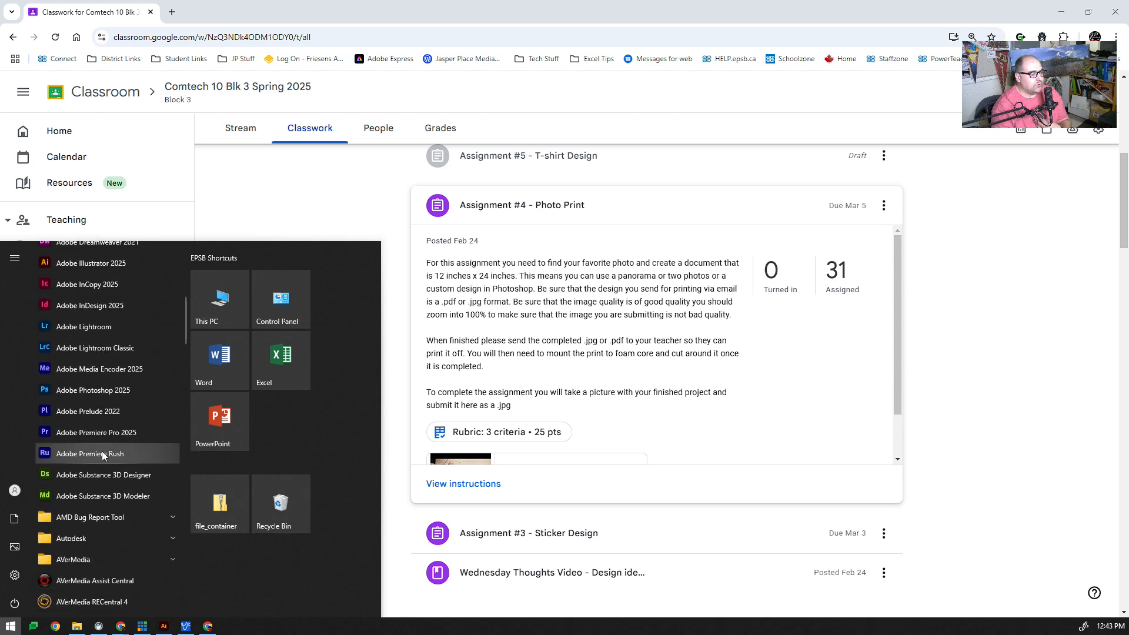
{"action": "left_click", "coordinate": [89, 392]}
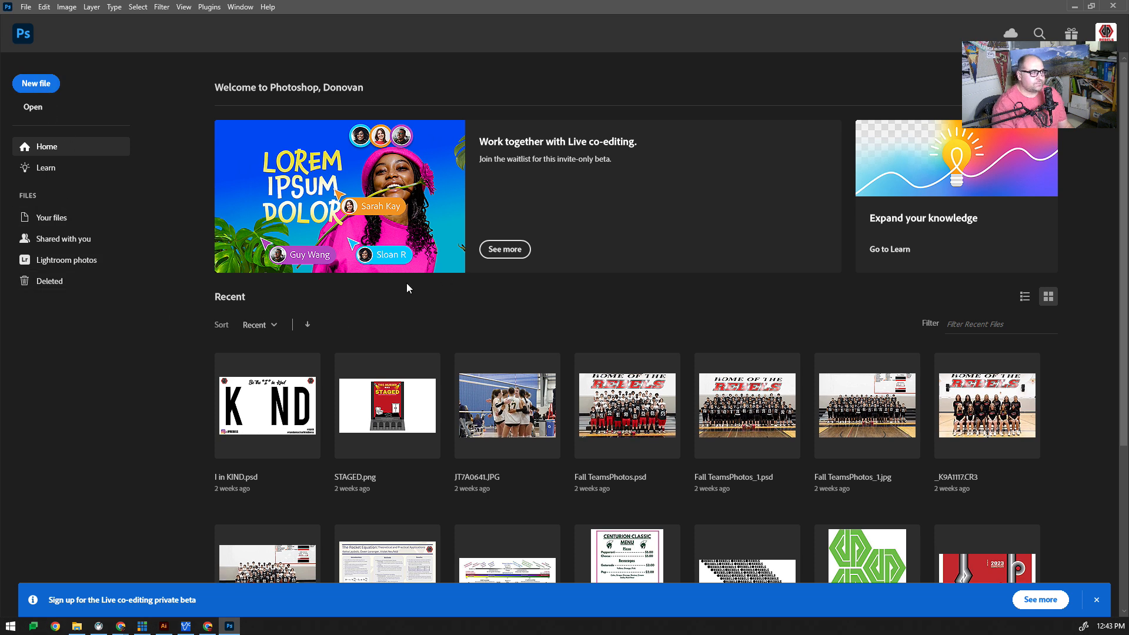
Create a new landscape document 24 by 12 inches at 72 pixels/inch
{"action": "key", "text": "ctrl+n"}
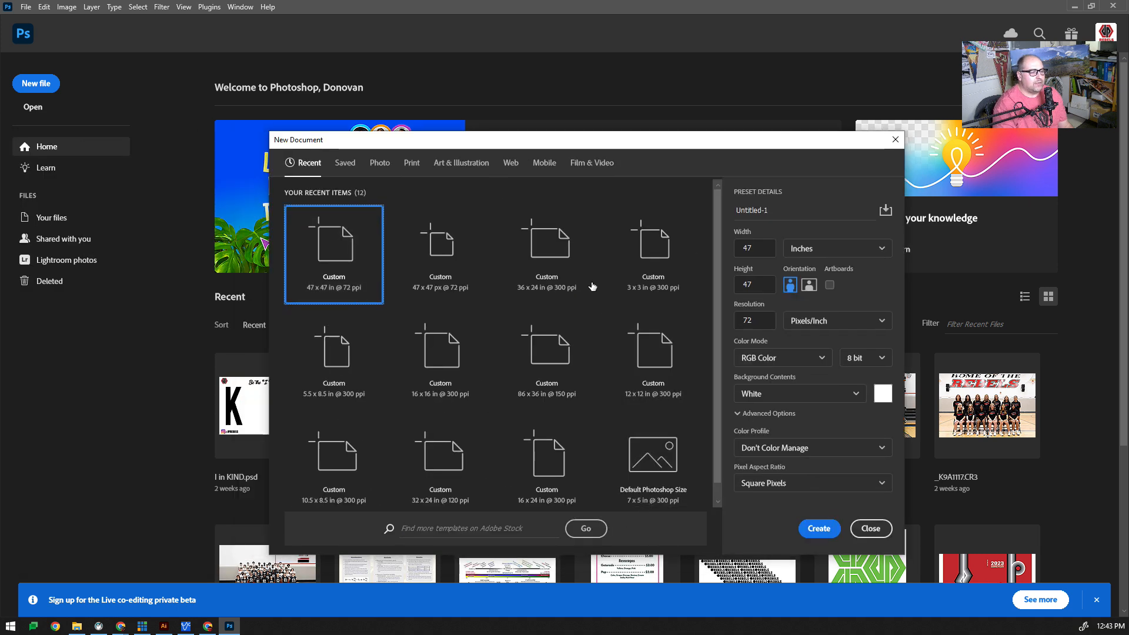
{"action": "left_click", "coordinate": [830, 249]}
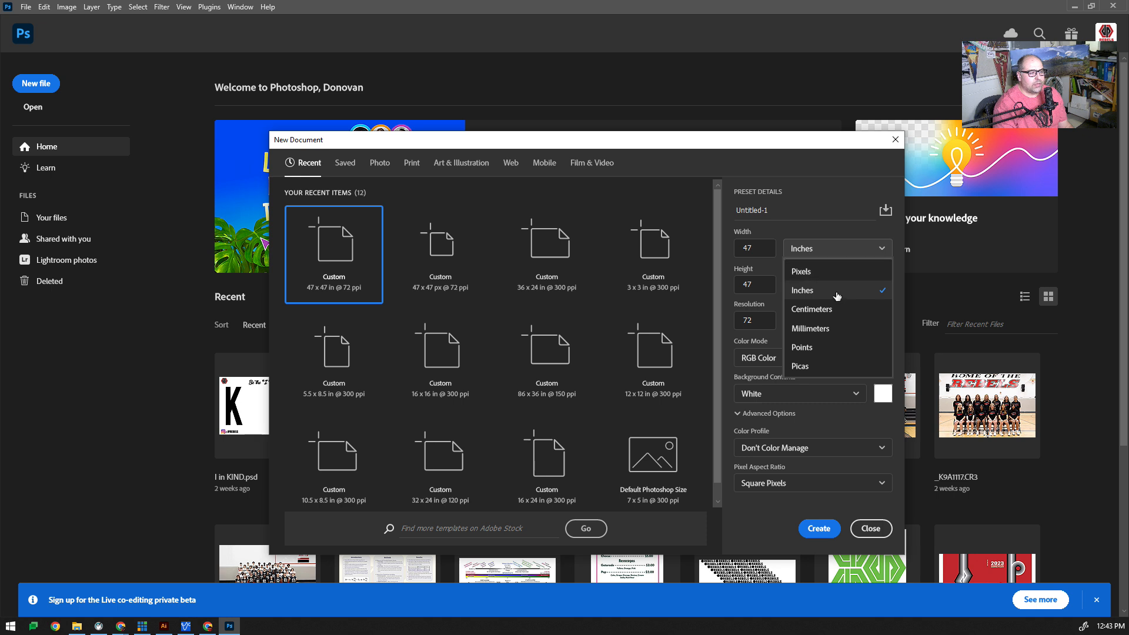
{"action": "left_click", "coordinate": [803, 291]}
{"action": "left_click", "coordinate": [764, 247]}
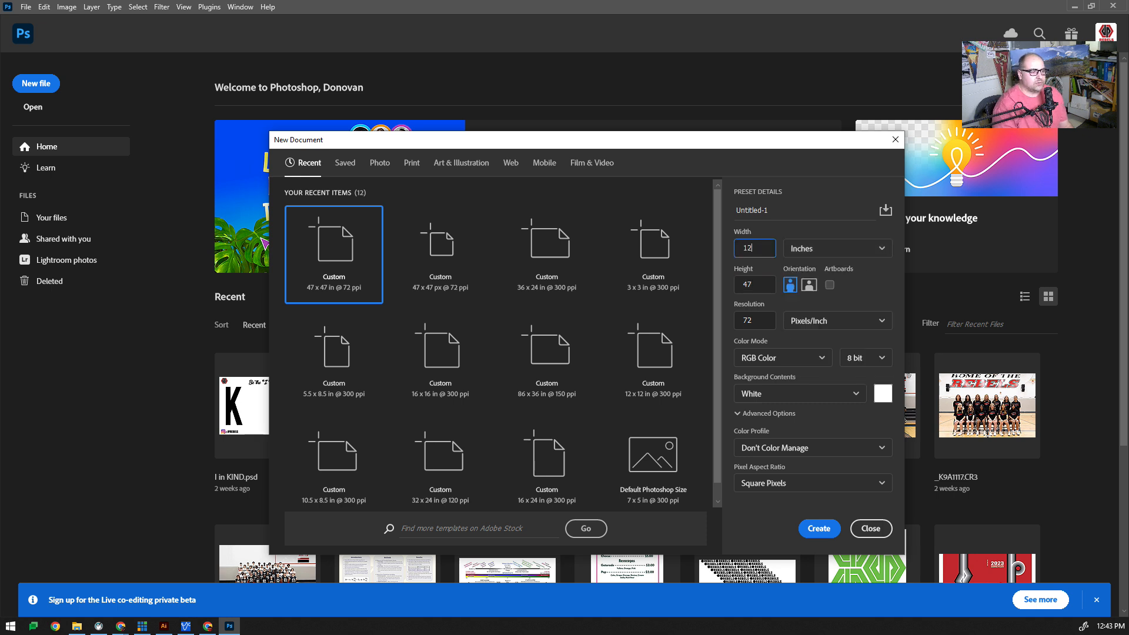
{"action": "left_click", "coordinate": [746, 287]}
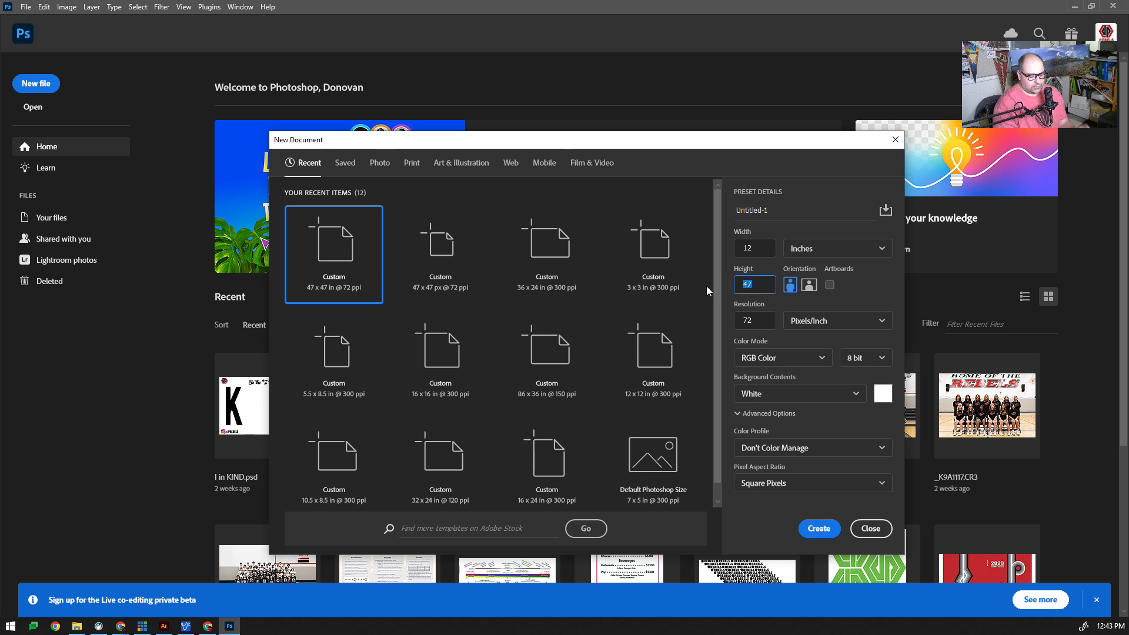
{"action": "type", "text": "24"}
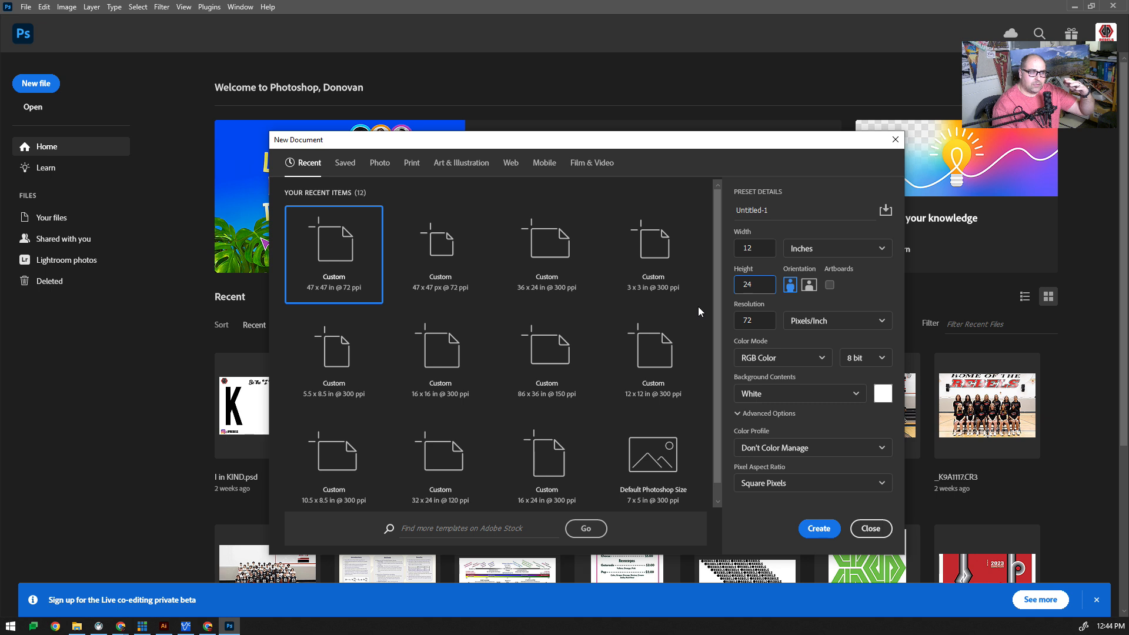
{"action": "left_click", "coordinate": [810, 285]}
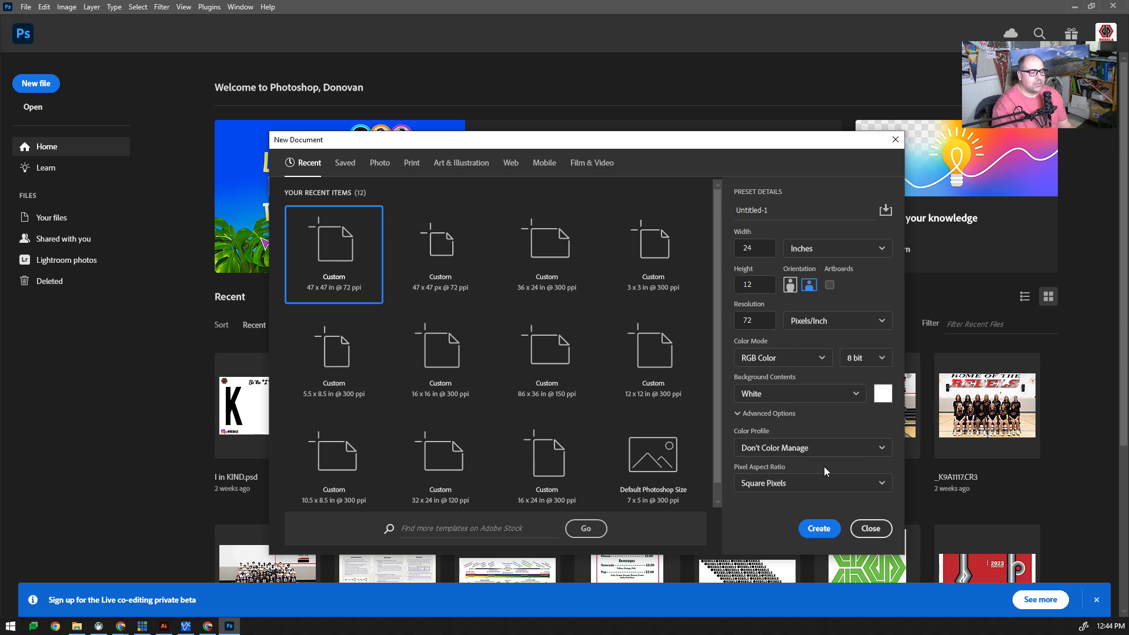
{"action": "left_click", "coordinate": [820, 529]}
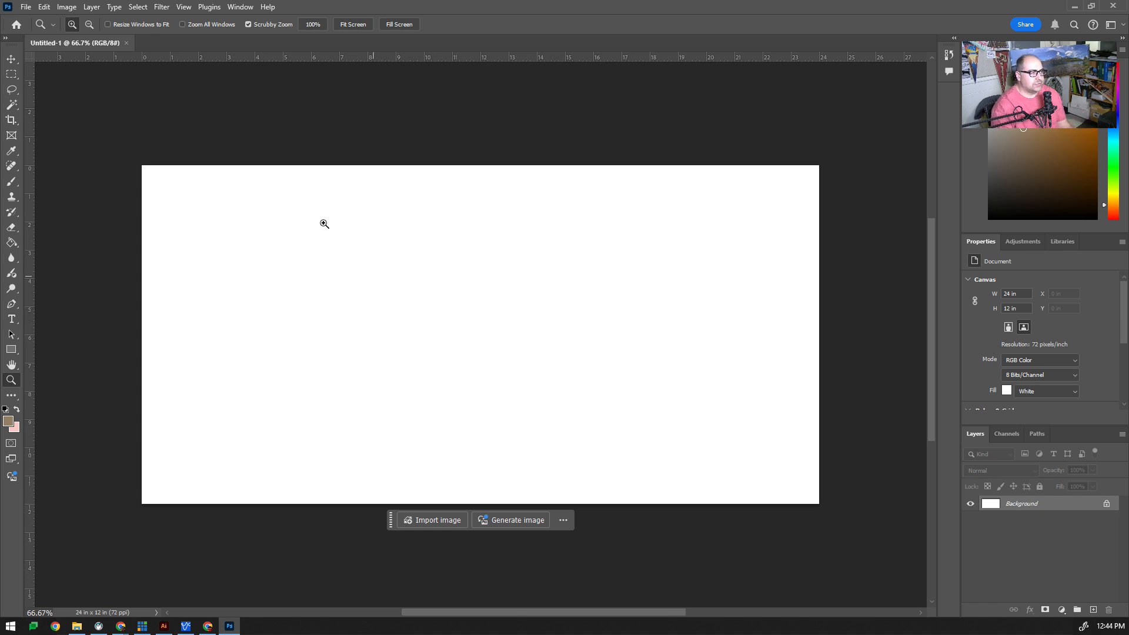
Add the text "Comtech Is Fun" near the upper left of the canvas with the Type tool
{"action": "left_click", "coordinate": [11, 319]}
{"action": "left_click", "coordinate": [258, 256]}
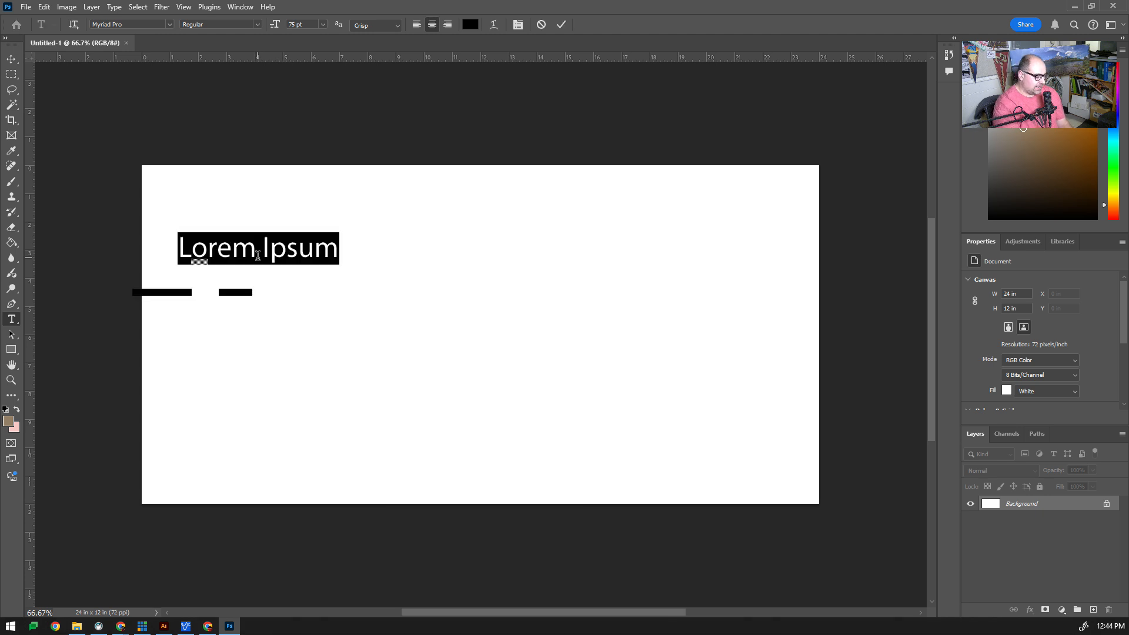
{"action": "type", "text": "Comtech "}
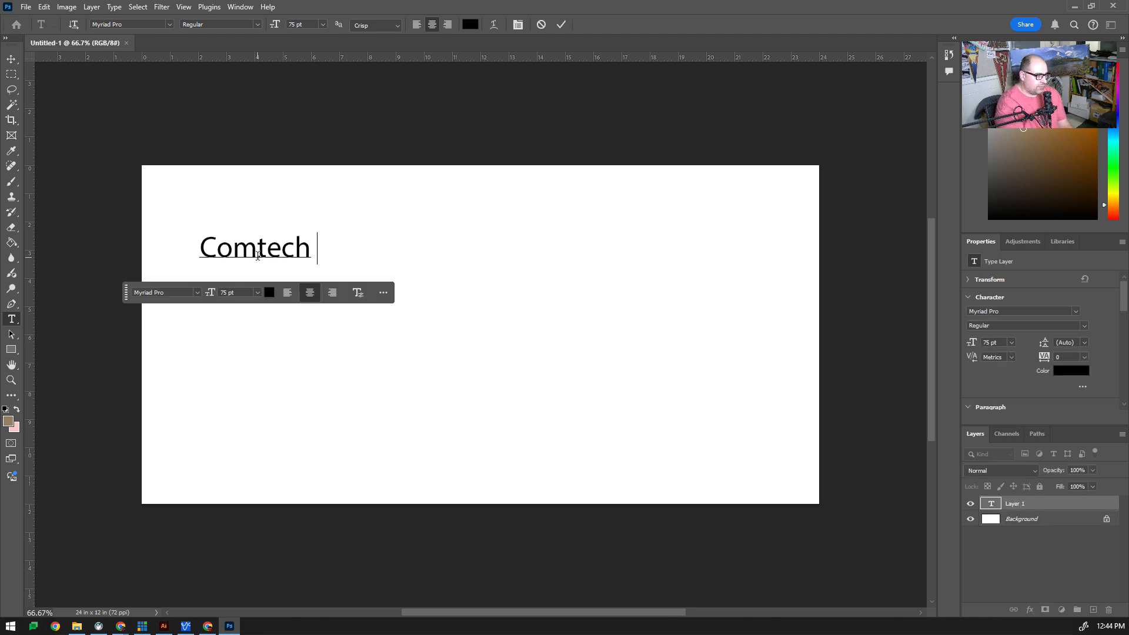
{"action": "type", "text": "Is Fun"}
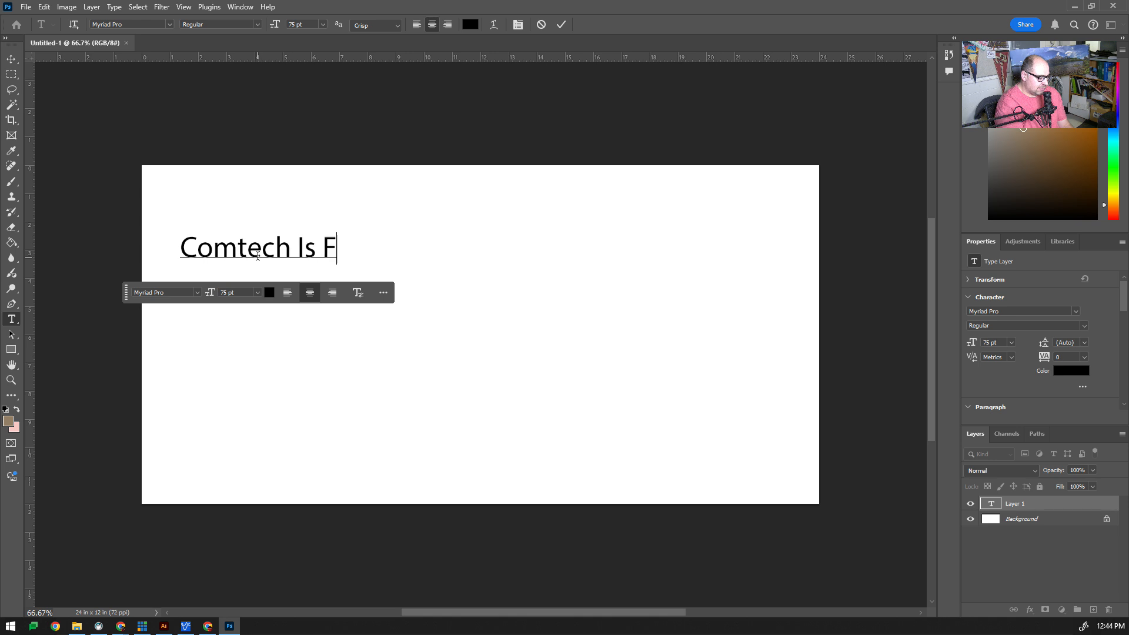
Scale the text up to about 308% so it spans most of the canvas width
{"action": "left_click", "coordinate": [11, 59]}
{"action": "left_click_drag", "start_coordinate": [347, 258], "coordinate": [760, 331]}
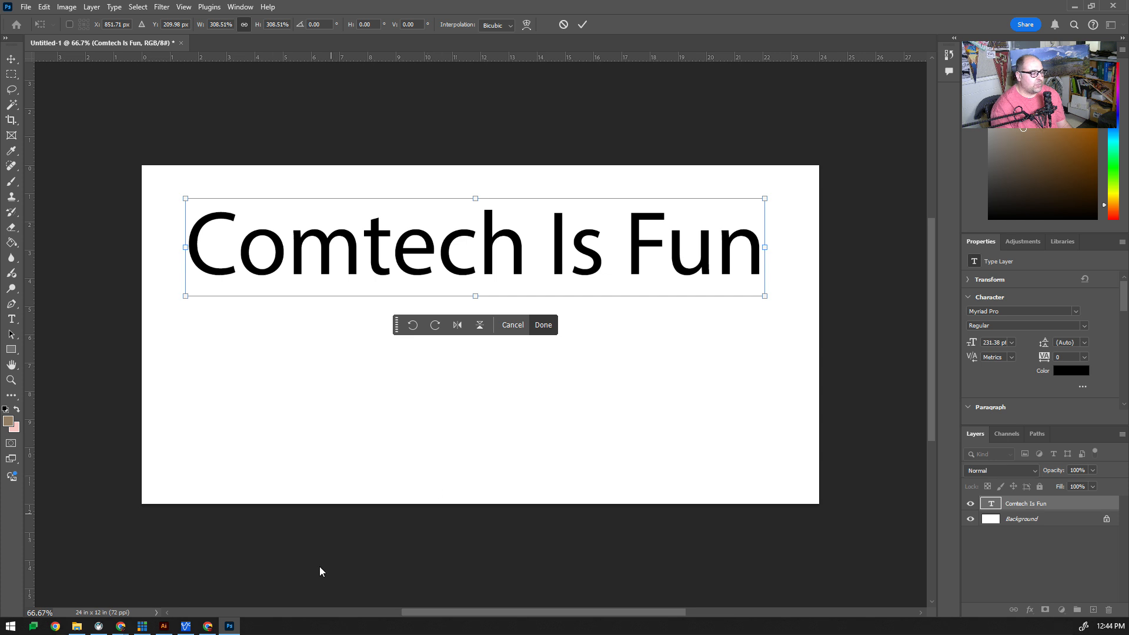
Switch to the browser and open stock.adobe.com in a new tab
{"action": "left_click", "coordinate": [57, 627]}
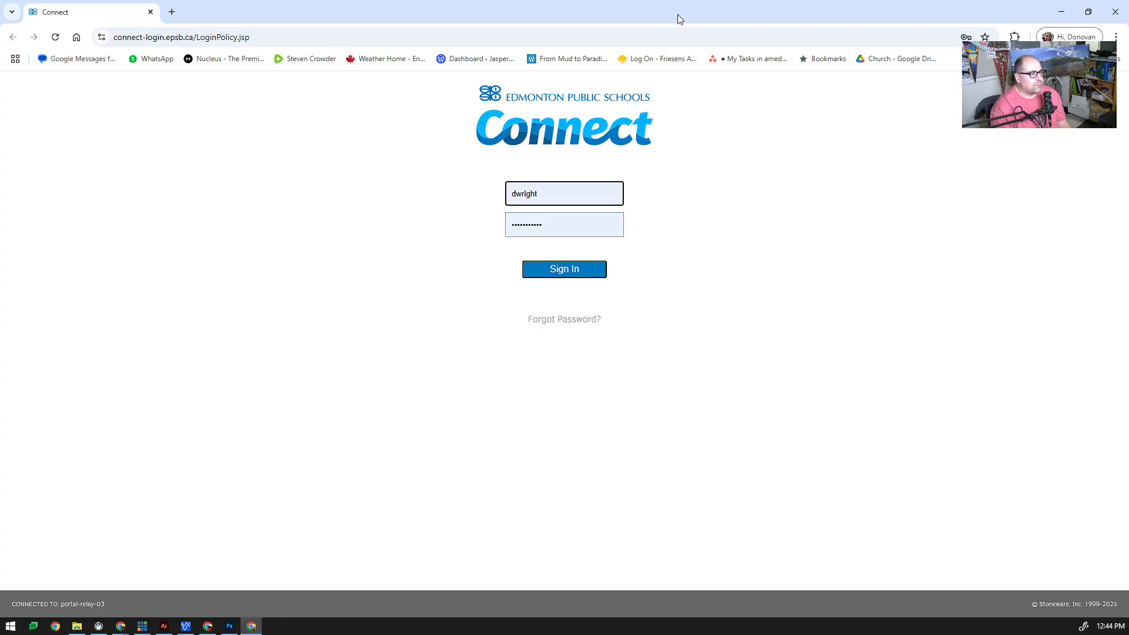
{"action": "left_click", "coordinate": [171, 13]}
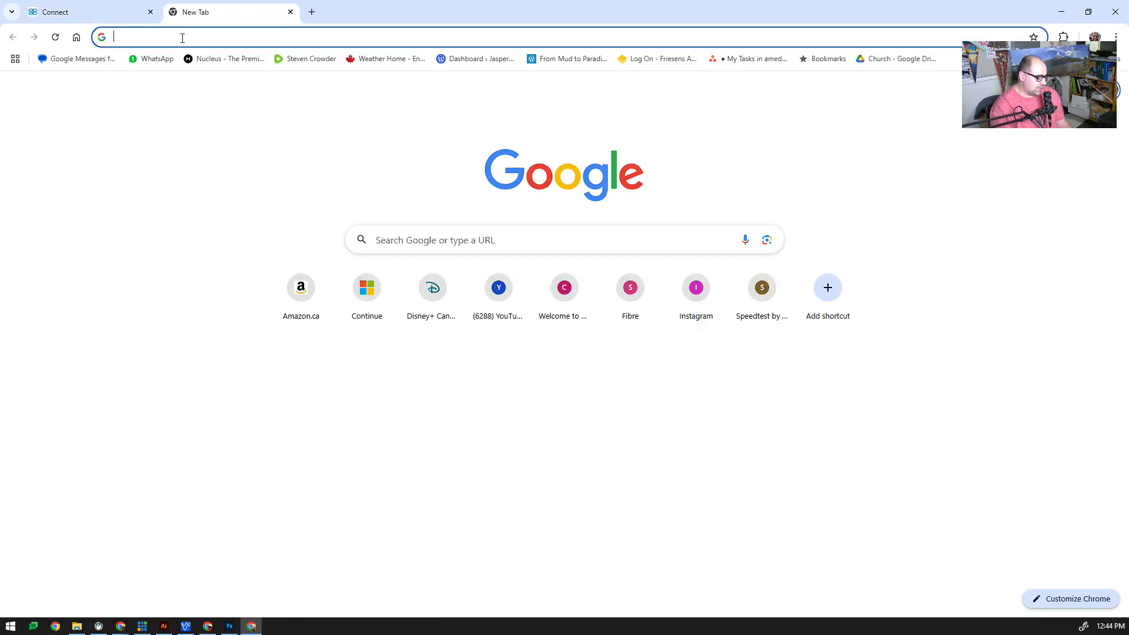
{"action": "type", "text": "stock"}
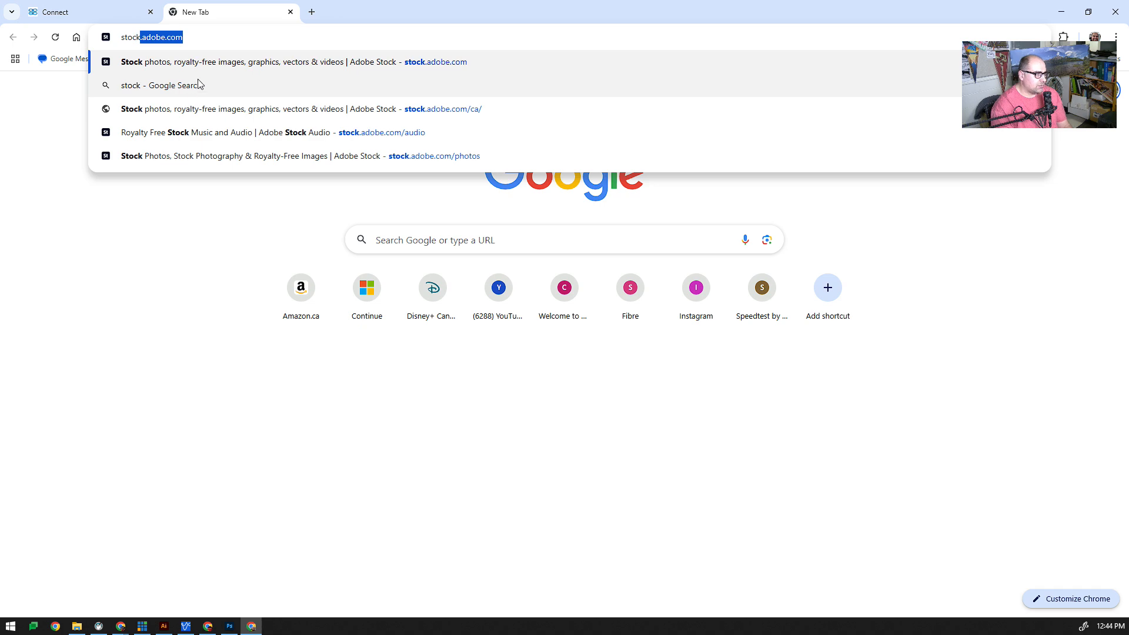
{"action": "key", "text": "Return"}
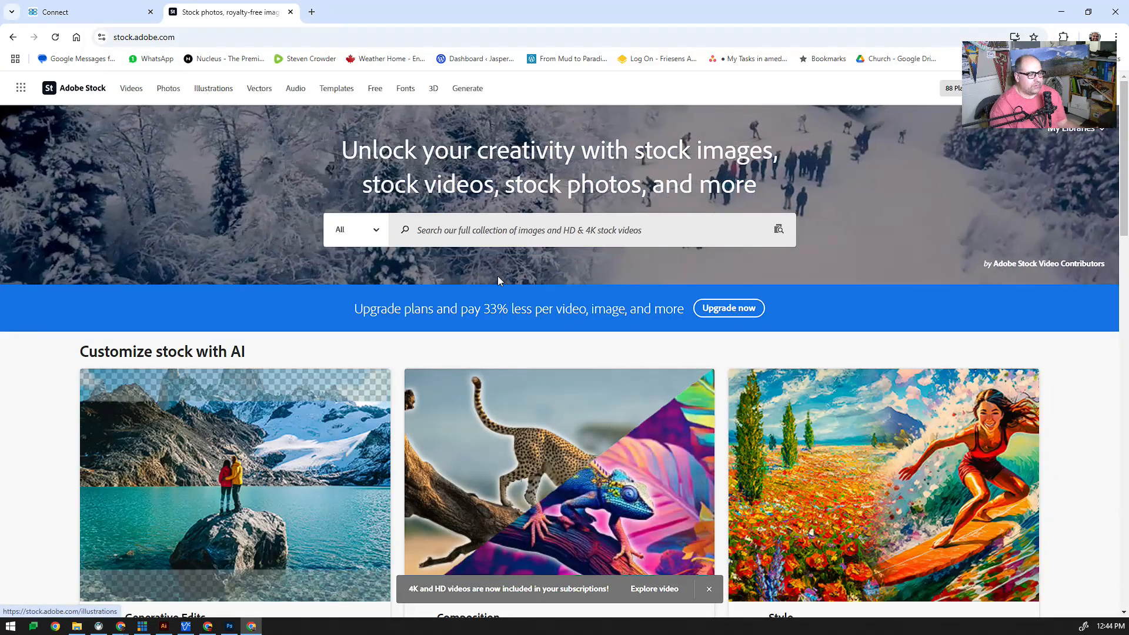
Search Adobe Stock for Edmonton and download the neon night bridge photo
{"action": "left_click", "coordinate": [497, 229]}
{"action": "type", "text": "Edmonton"}
{"action": "key", "text": "Return"}
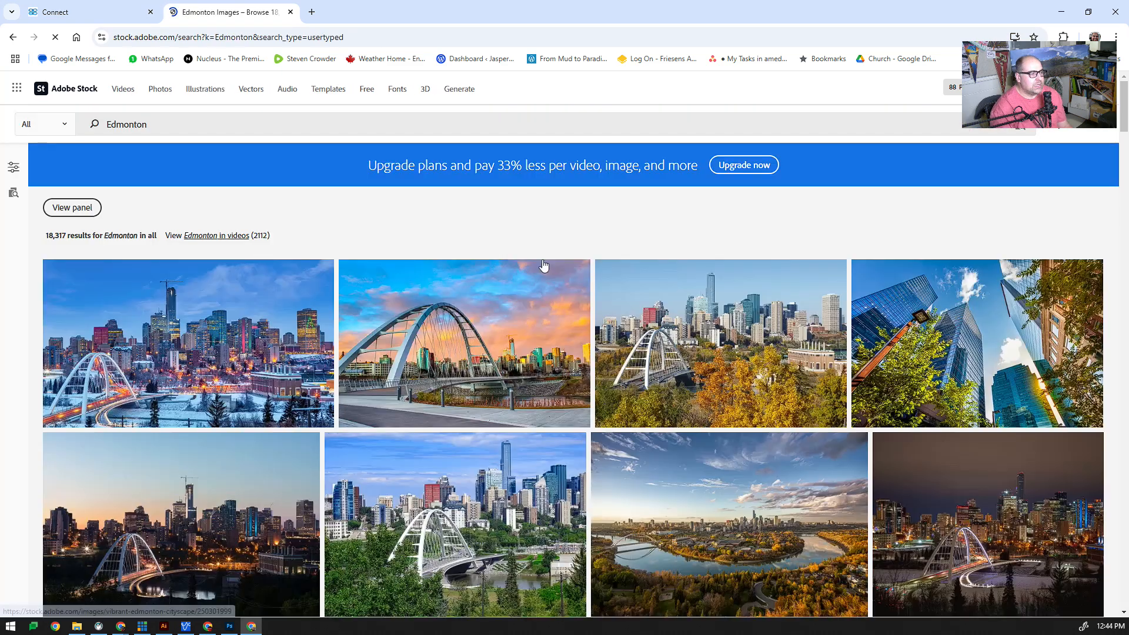
{"action": "scroll", "coordinate": [487, 405], "scroll_direction": "down", "scroll_amount": 2}
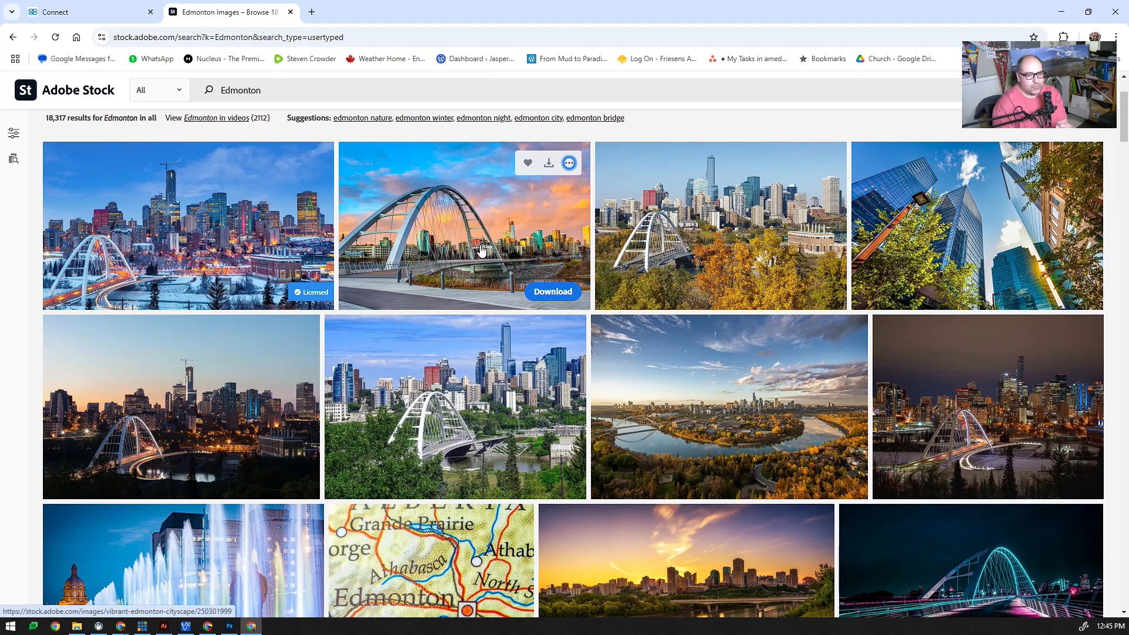
{"action": "scroll", "coordinate": [441, 317], "scroll_direction": "down", "scroll_amount": 6}
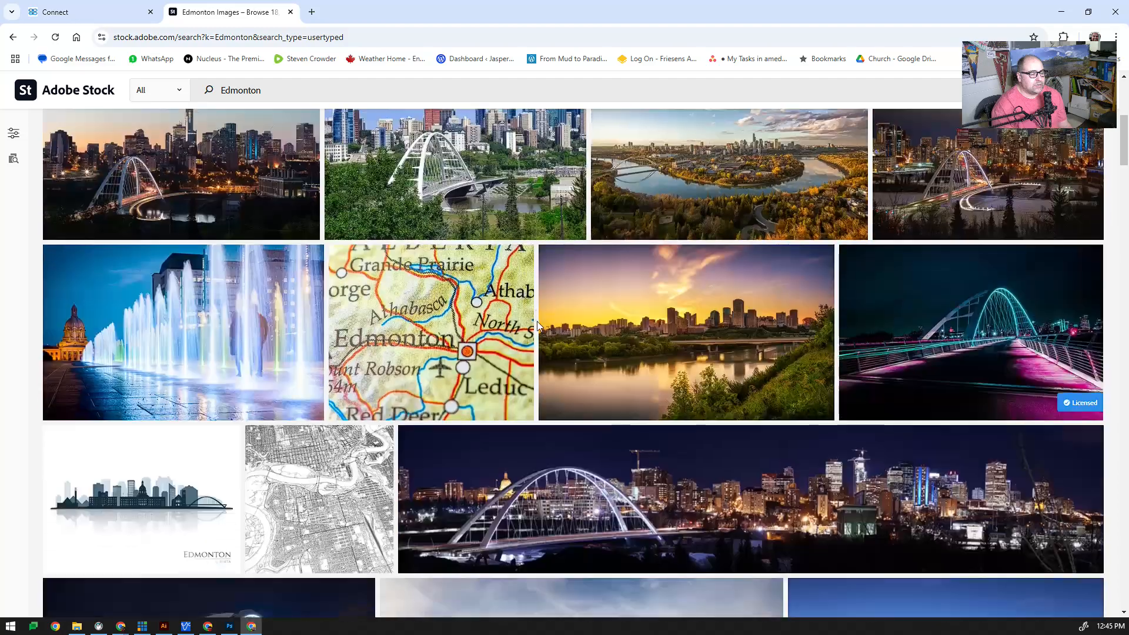
{"action": "scroll", "coordinate": [672, 332], "scroll_direction": "up", "scroll_amount": 2}
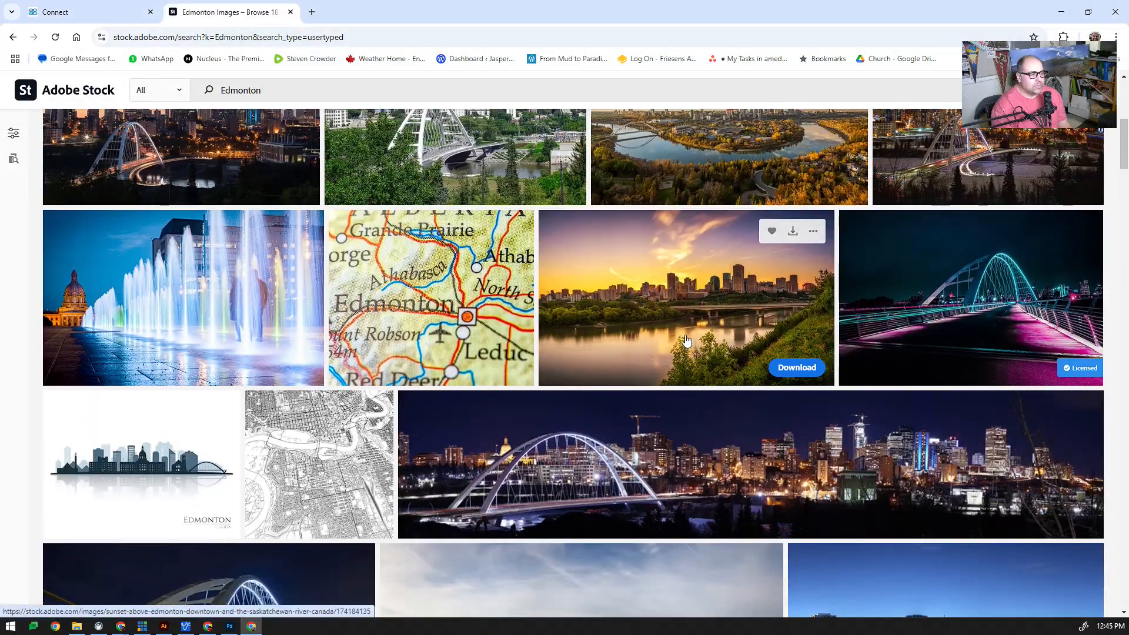
{"action": "scroll", "coordinate": [672, 332], "scroll_direction": "up", "scroll_amount": 2}
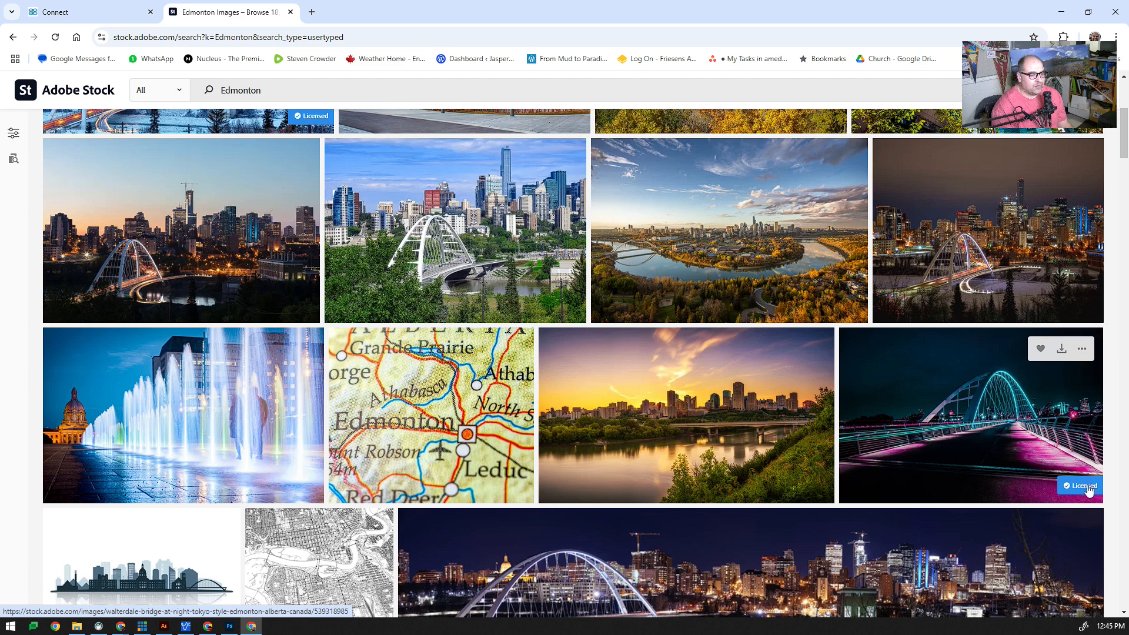
{"action": "left_click", "coordinate": [1062, 352]}
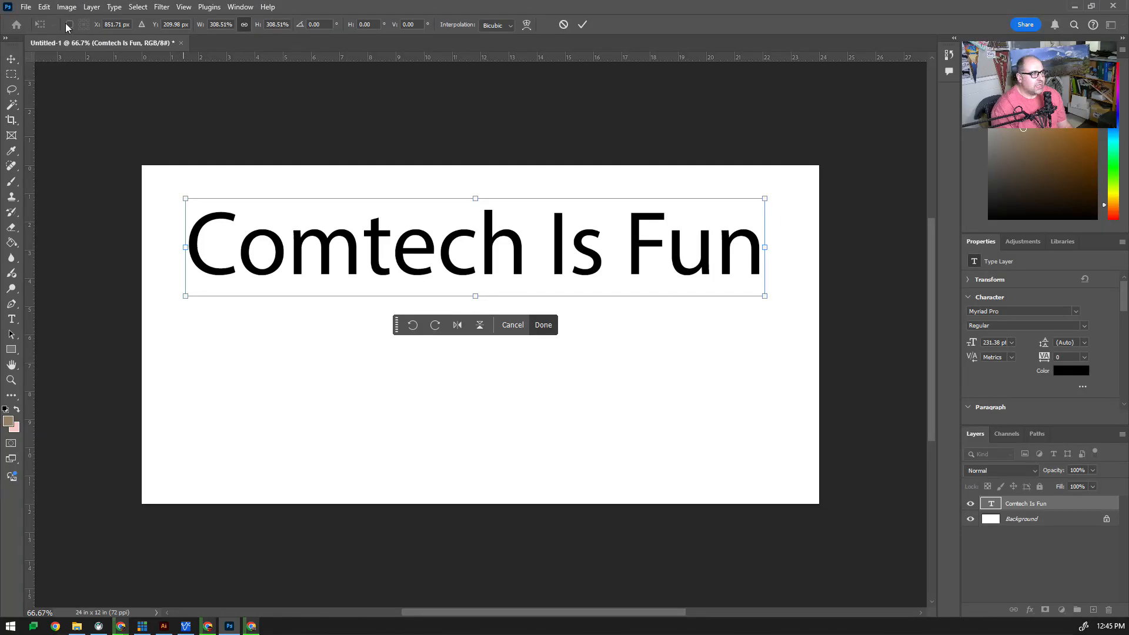
Back in Photoshop, commit the pending scale of the text
{"action": "left_click", "coordinate": [26, 7]}
{"action": "left_click", "coordinate": [306, 388]}
{"action": "key", "text": "Return"}
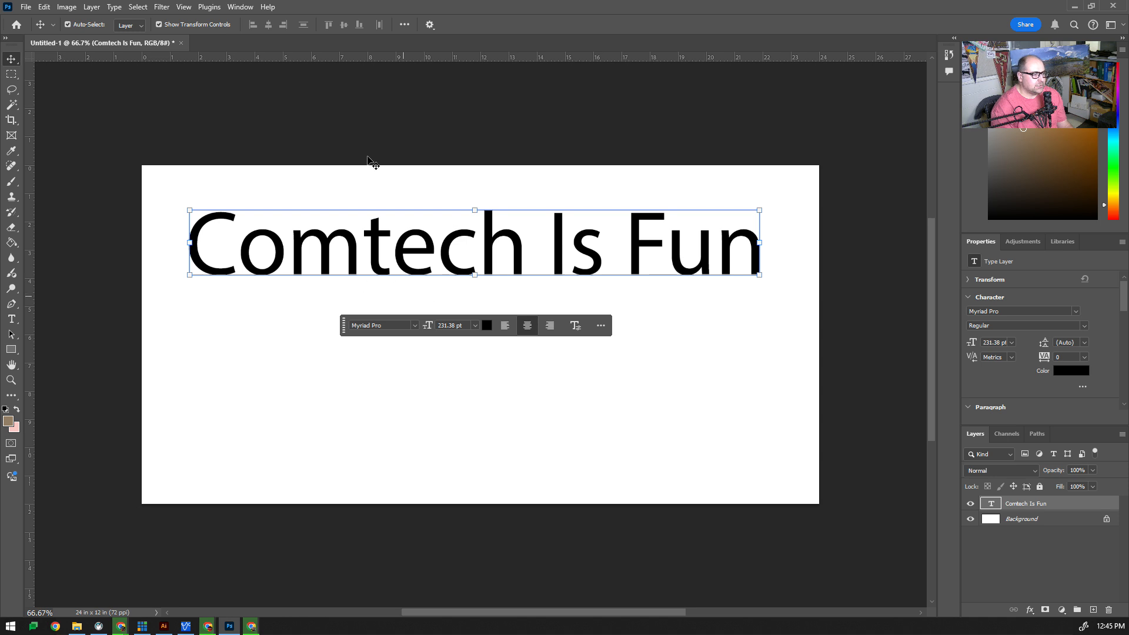
Place the downloaded AdobeStock_539318985 image into the document as a linked layer
{"action": "left_click", "coordinate": [25, 7]}
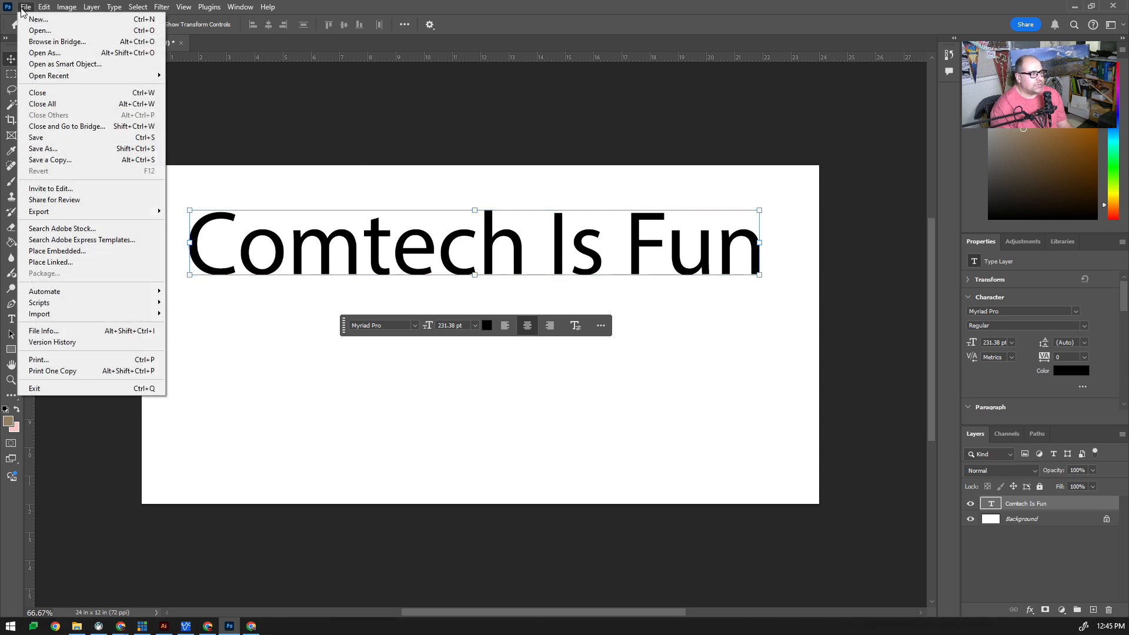
{"action": "left_click", "coordinate": [62, 262]}
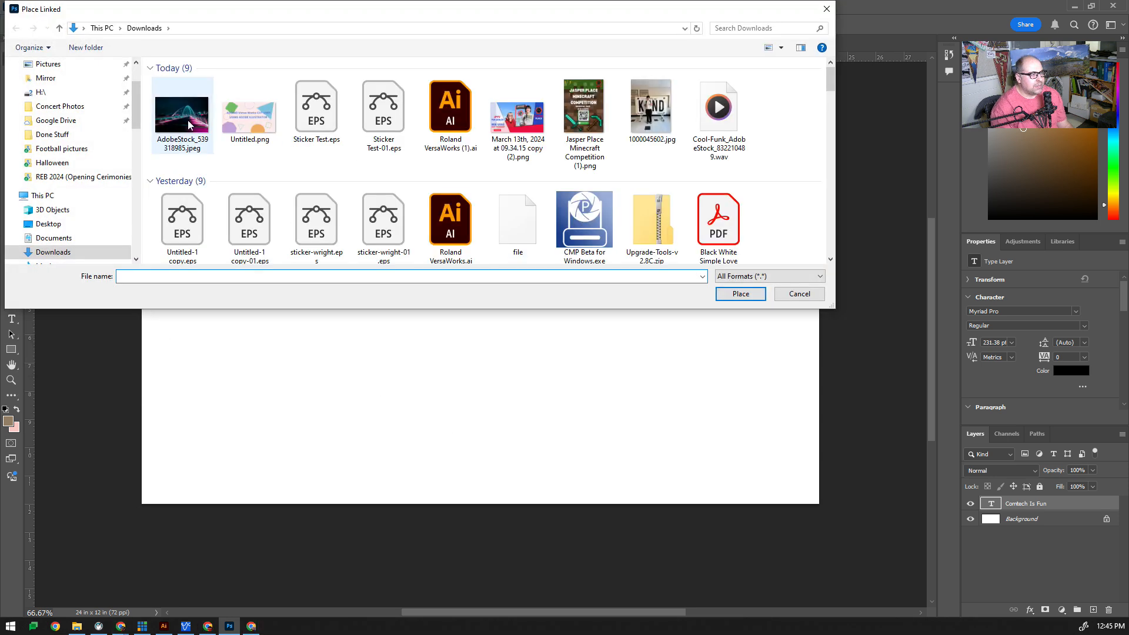
{"action": "double_click", "coordinate": [185, 121]}
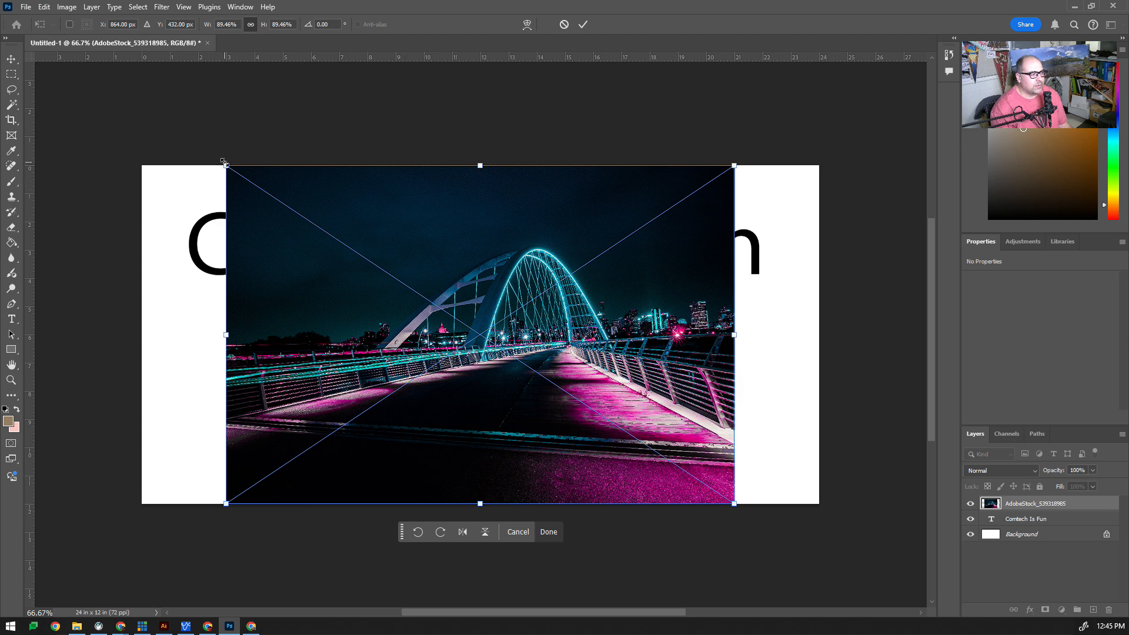
Enlarge the placed image to about 120% so it covers the whole canvas, and commit
{"action": "left_click_drag", "start_coordinate": [224, 165], "coordinate": [131, 124]}
{"action": "left_click_drag", "start_coordinate": [737, 506], "coordinate": [821, 563]}
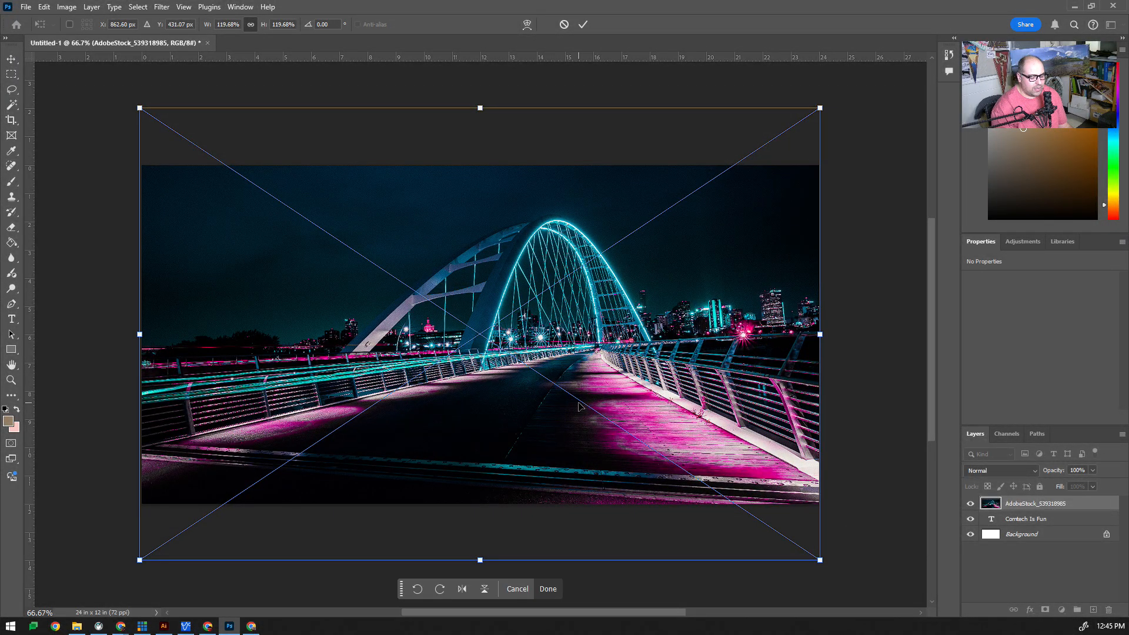
{"action": "key", "text": "Return"}
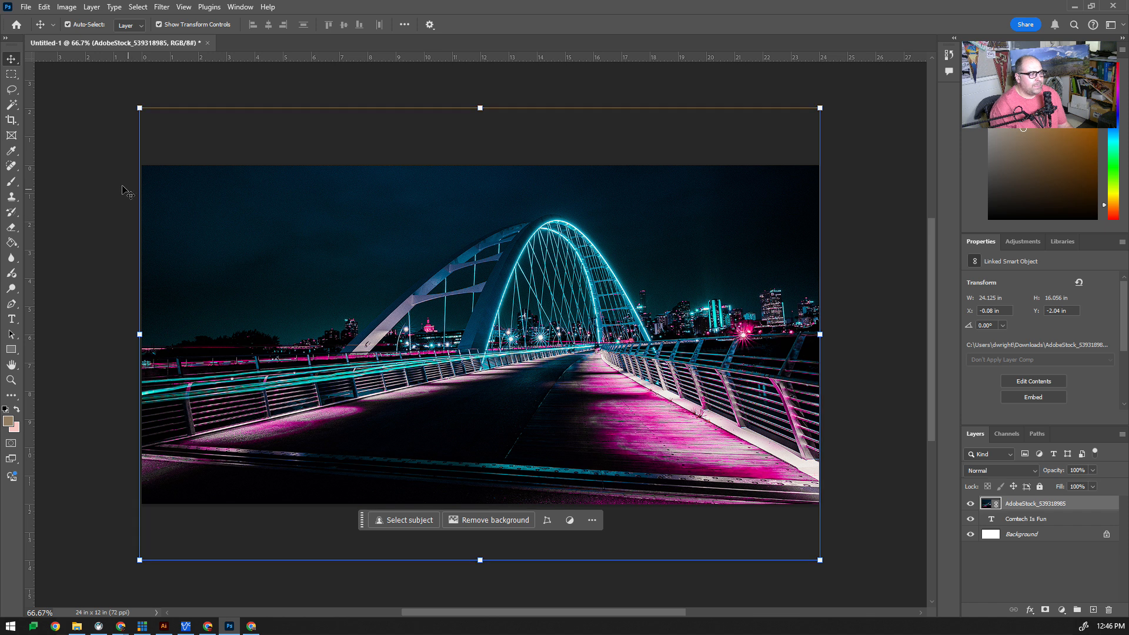
Deselect the placed image, select its layer, and start saving a copy of the document as a Photoshop PDF
{"action": "left_click", "coordinate": [72, 122]}
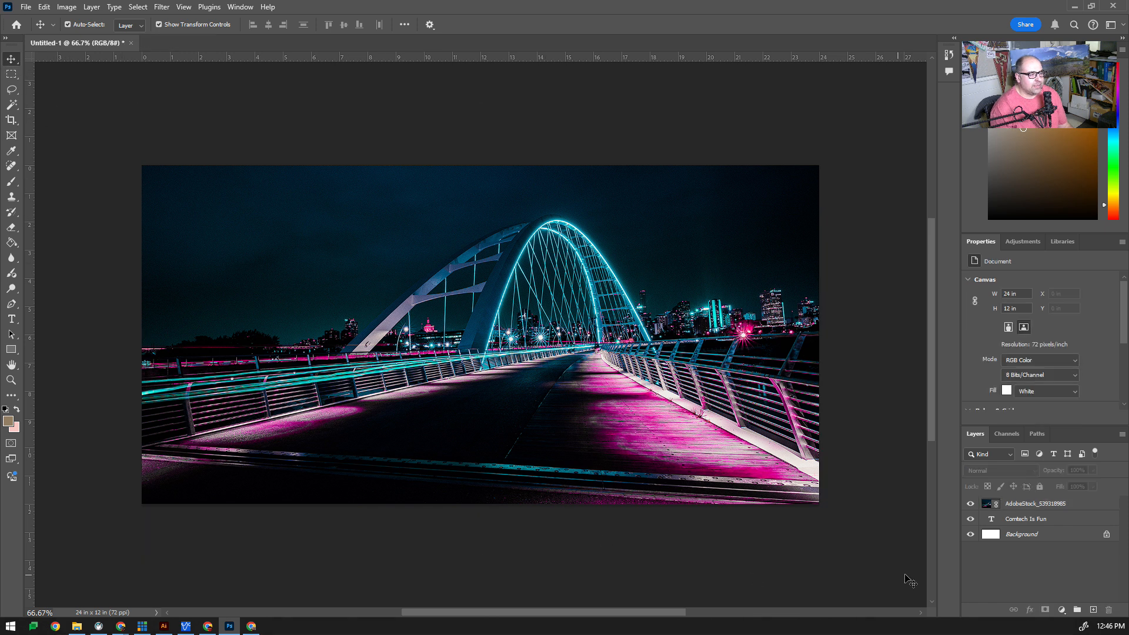
{"action": "left_click", "coordinate": [401, 477]}
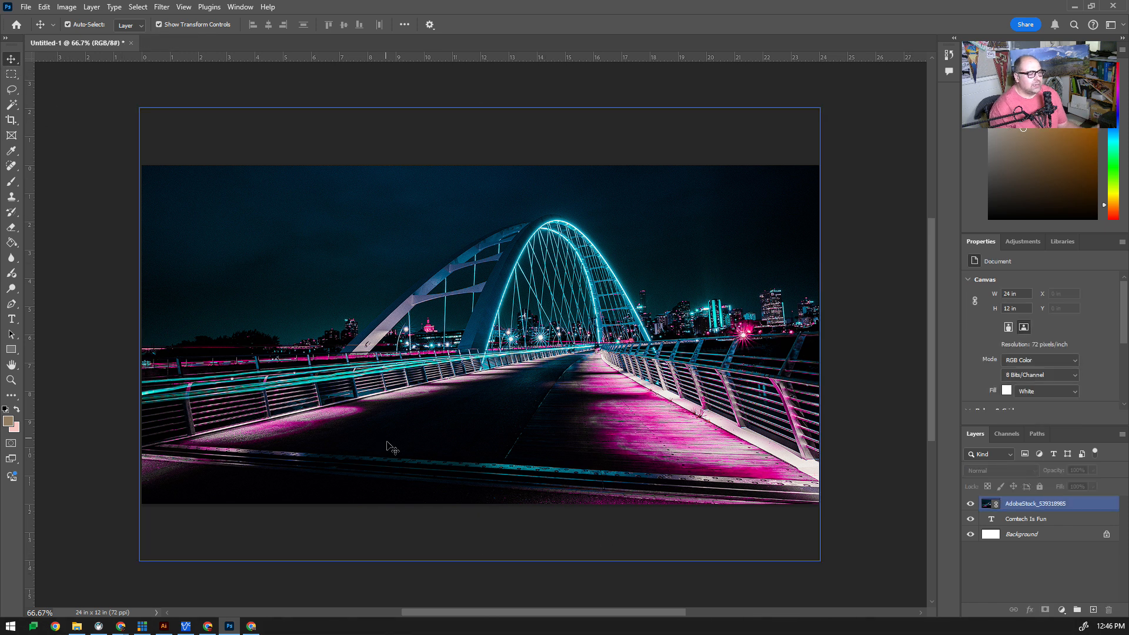
{"action": "left_click", "coordinate": [26, 7]}
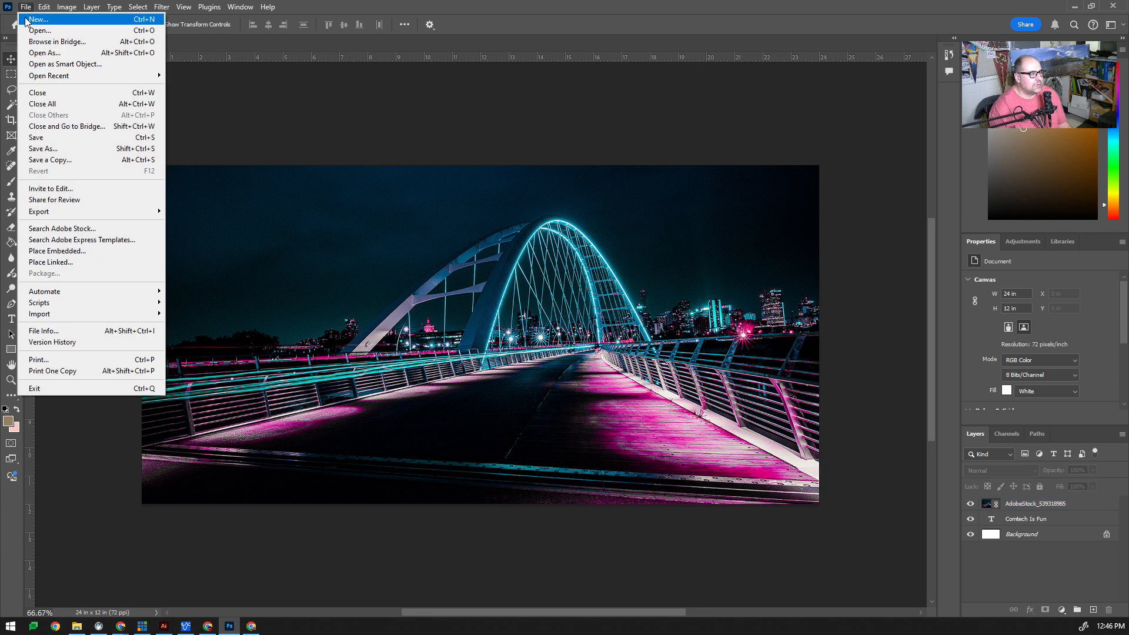
{"action": "left_click", "coordinate": [75, 166]}
{"action": "left_click", "coordinate": [97, 269]}
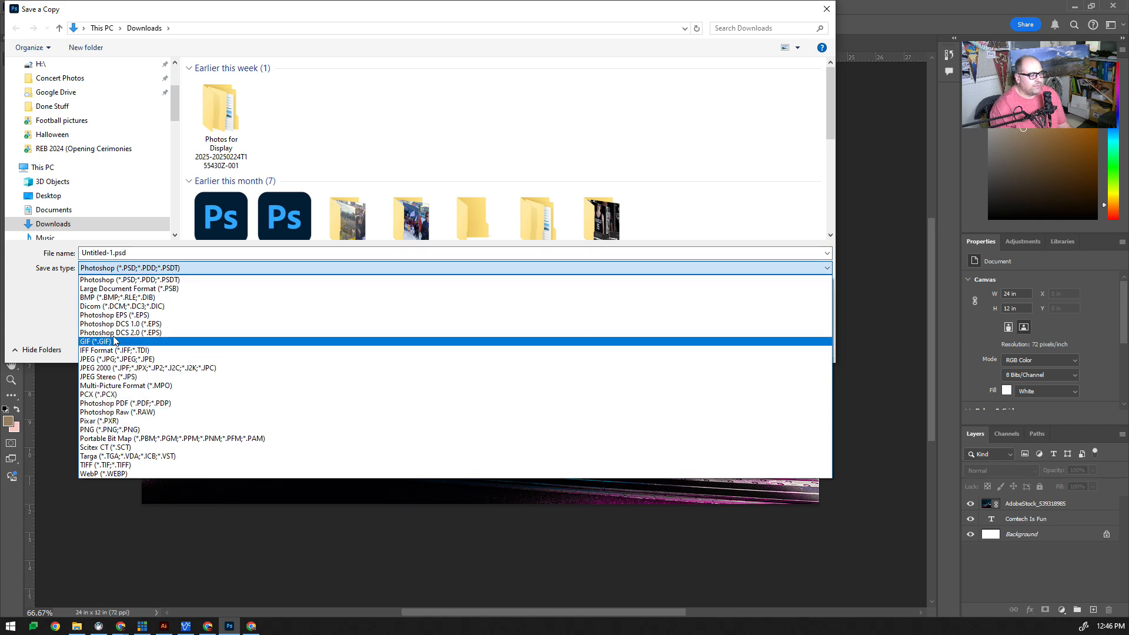
{"action": "left_click", "coordinate": [99, 404]}
Name the copy PhotoPrint- followed by the student's last name and save it to Downloads
{"action": "double_click", "coordinate": [130, 252]}
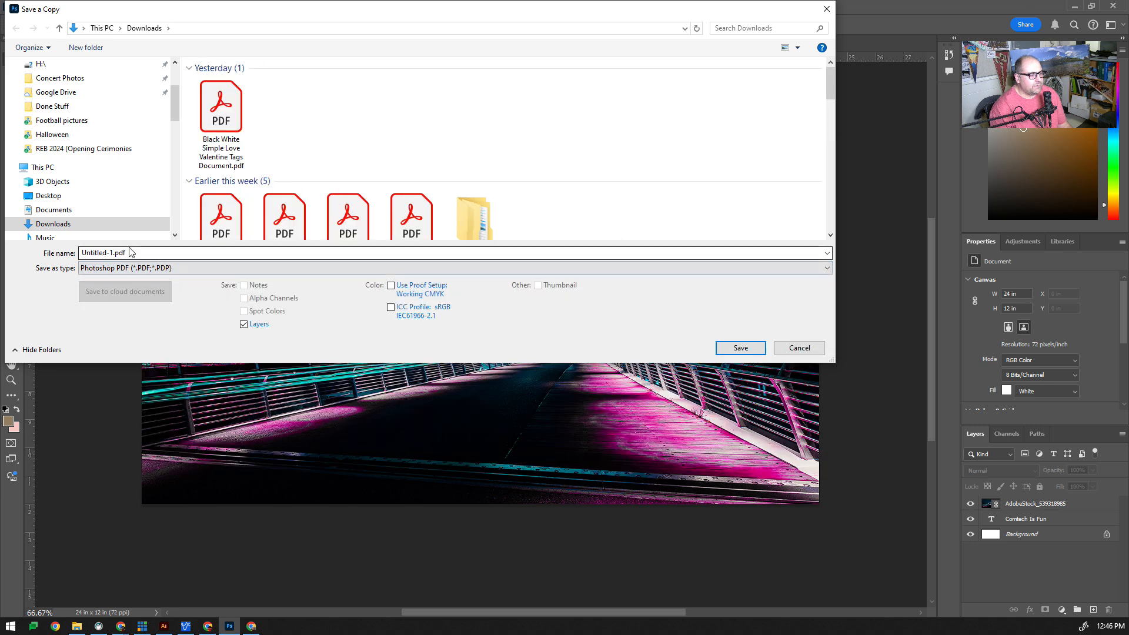
{"action": "type", "text": "Pho"}
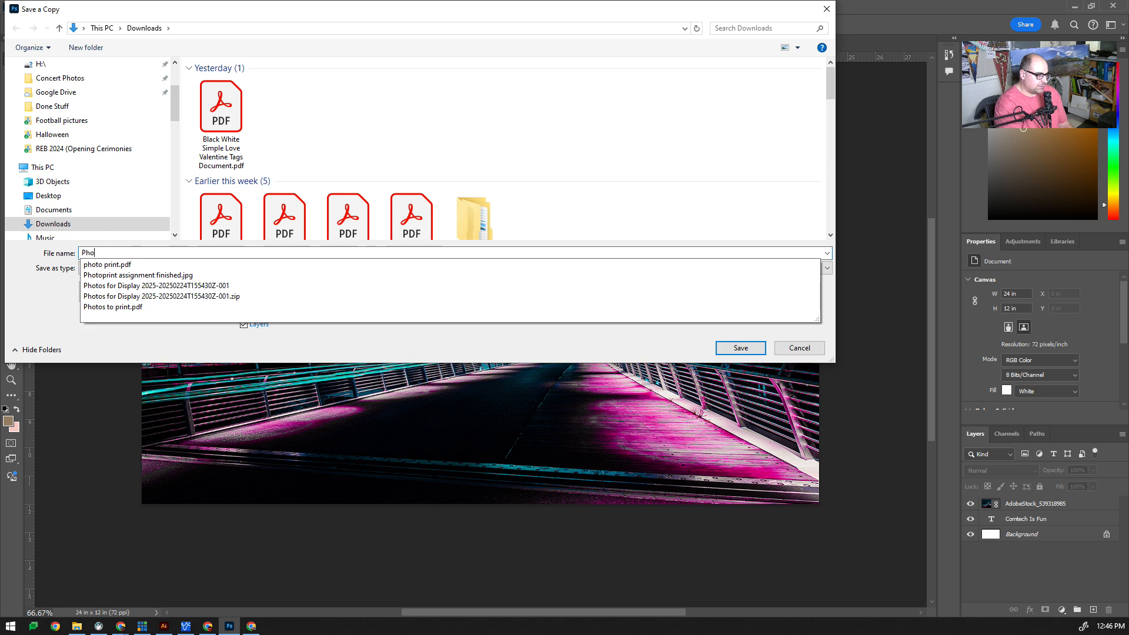
{"action": "type", "text": "toPrint"}
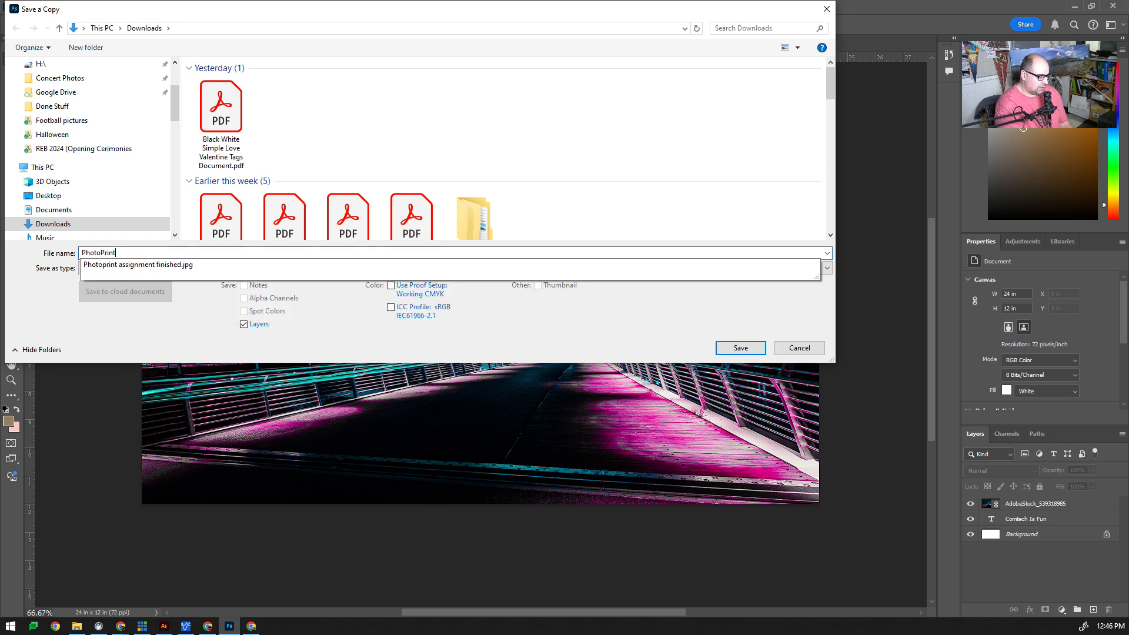
{"action": "type", "text": "_"}
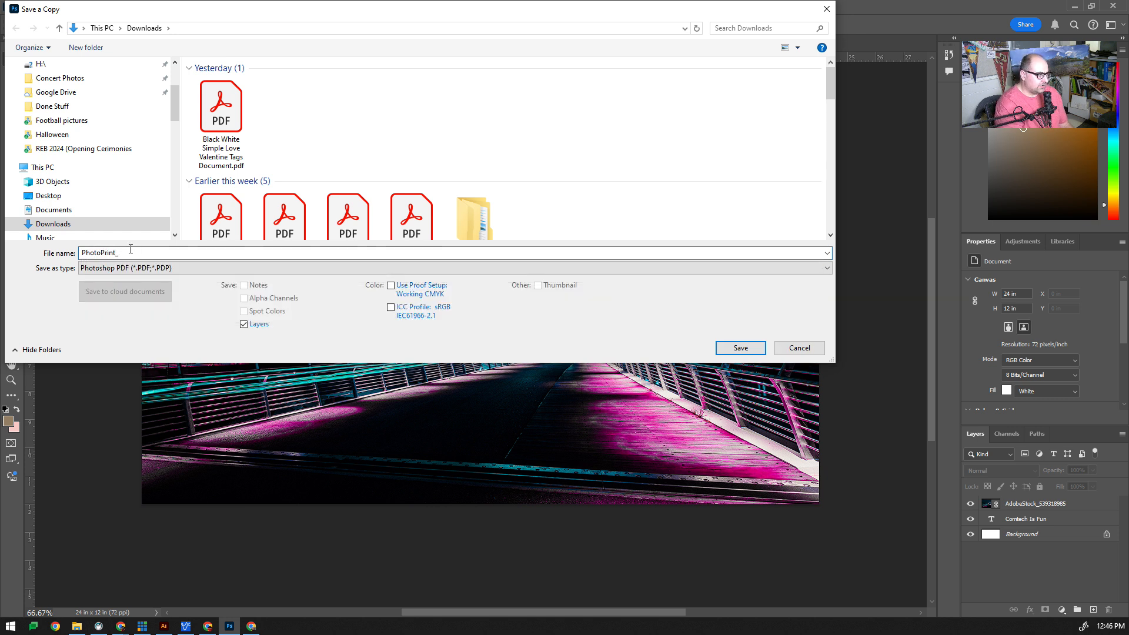
{"action": "key", "text": "BackSpace"}
{"action": "type", "text": "-Wright"}
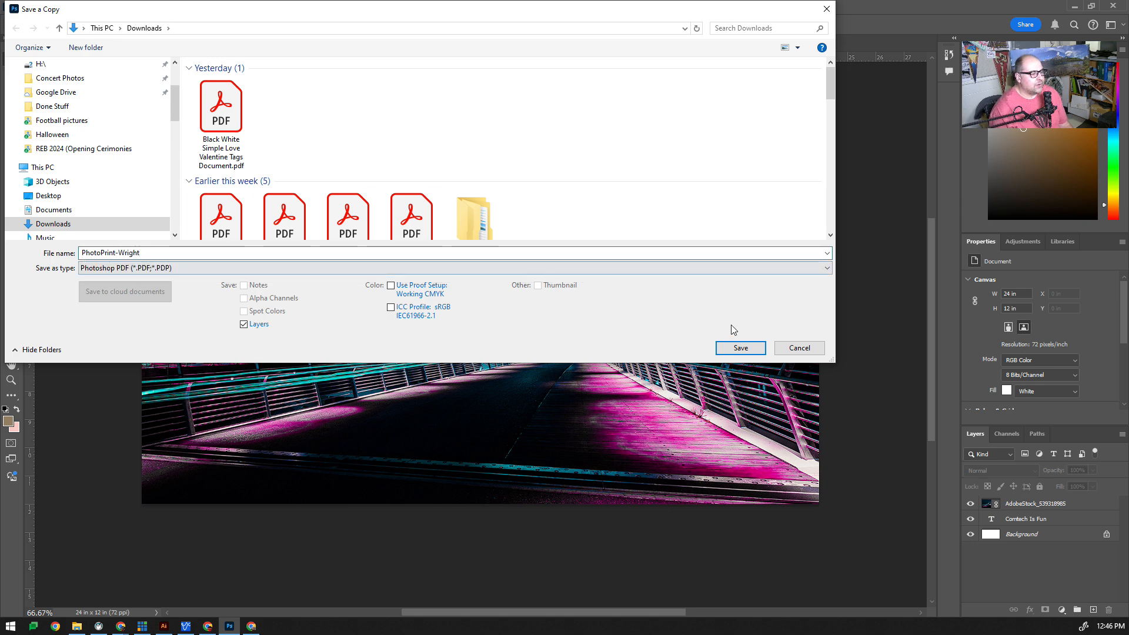
{"action": "left_click", "coordinate": [740, 347]}
Save the PDF with the High Quality Print preset, keeping Photoshop editing capabilities, and confirm the compatibility prompt
{"action": "left_click", "coordinate": [563, 242]}
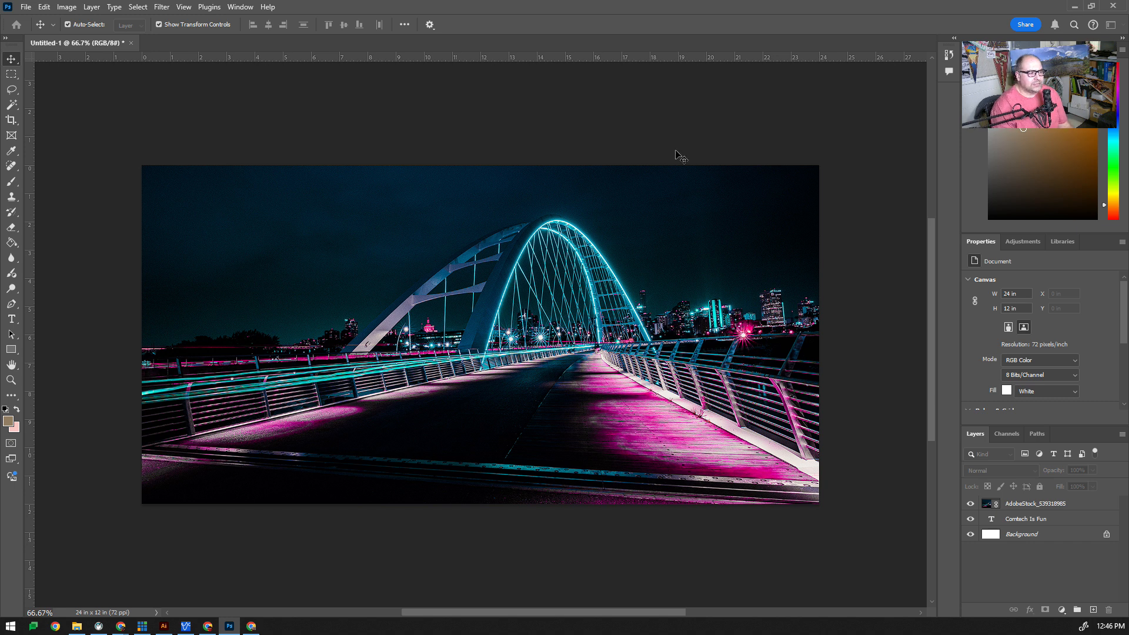
{"action": "left_click_drag", "start_coordinate": [0, 122], "coordinate": [586, 112]}
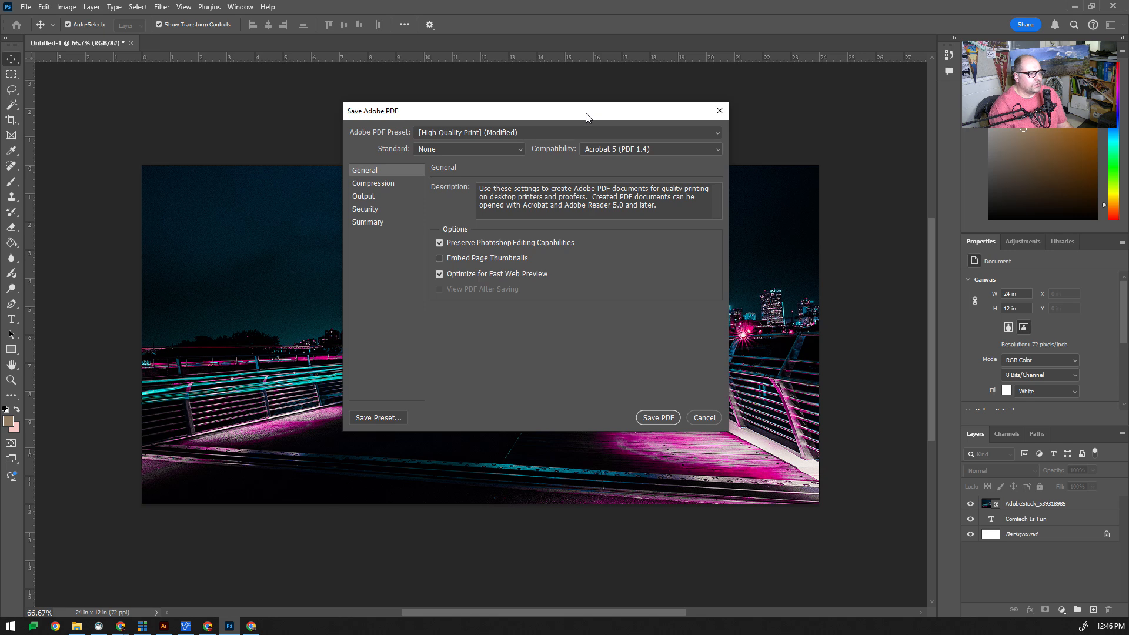
{"action": "left_click", "coordinate": [667, 419]}
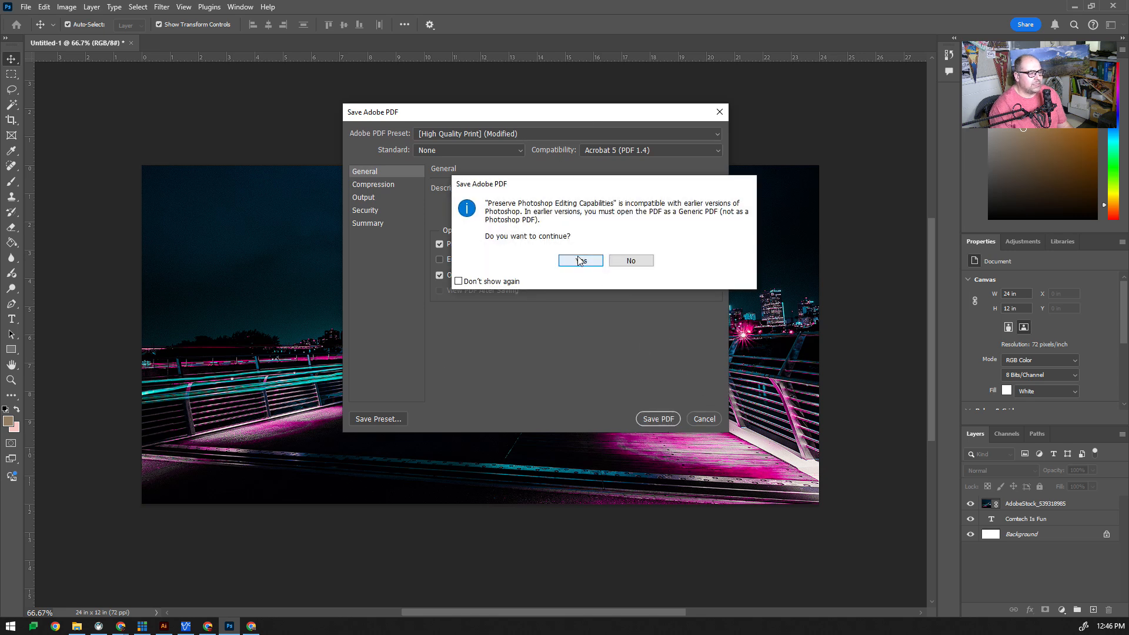
{"action": "left_click", "coordinate": [582, 261]}
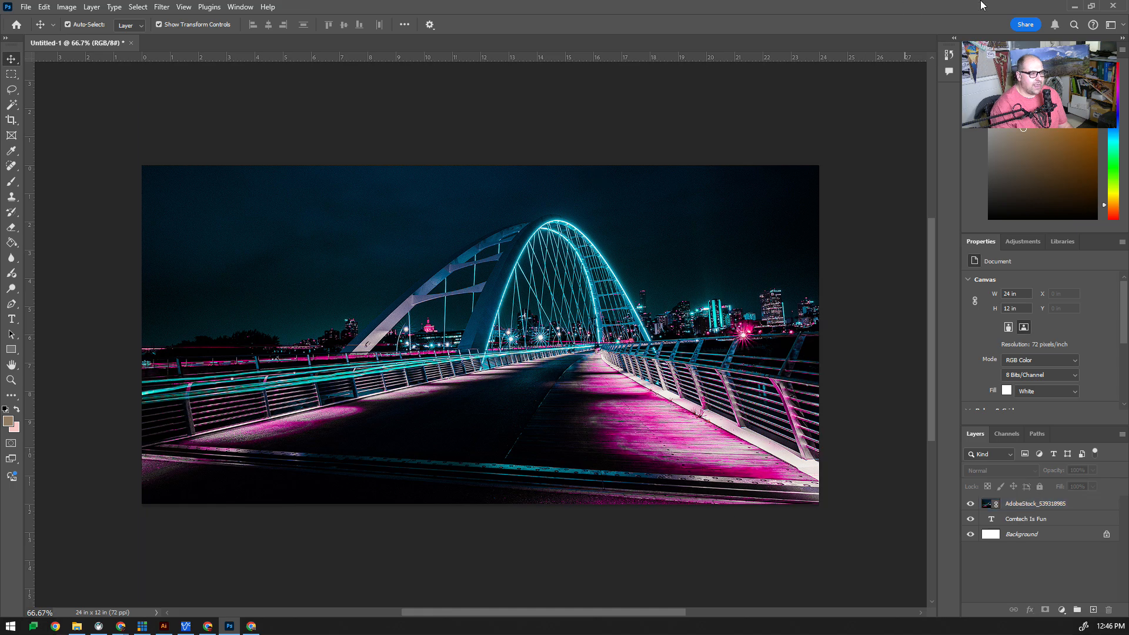
Check the photo's print quality by zooming into the bridge image to 100% and 200%
{"action": "left_click", "coordinate": [1073, 8]}
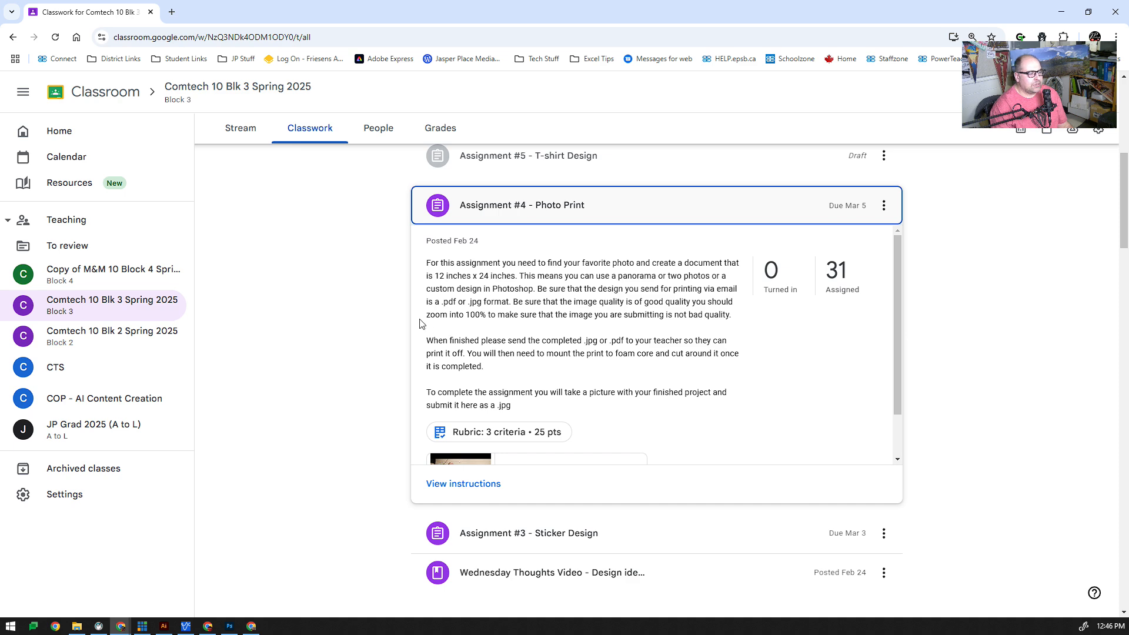
{"action": "left_click", "coordinate": [230, 626]}
{"action": "left_click", "coordinate": [55, 440]}
{"action": "key", "text": "z"}
{"action": "left_click", "coordinate": [321, 408]}
{"action": "left_click", "coordinate": [321, 408]}
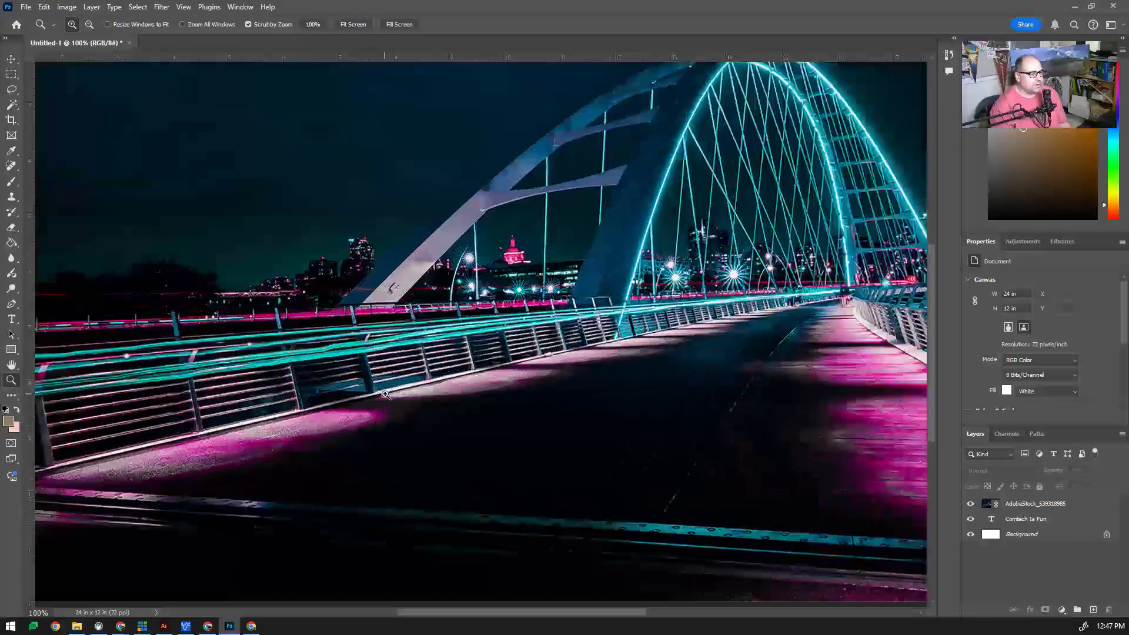
{"action": "left_click", "coordinate": [321, 408]}
{"action": "left_click", "coordinate": [322, 491], "text": "alt"}
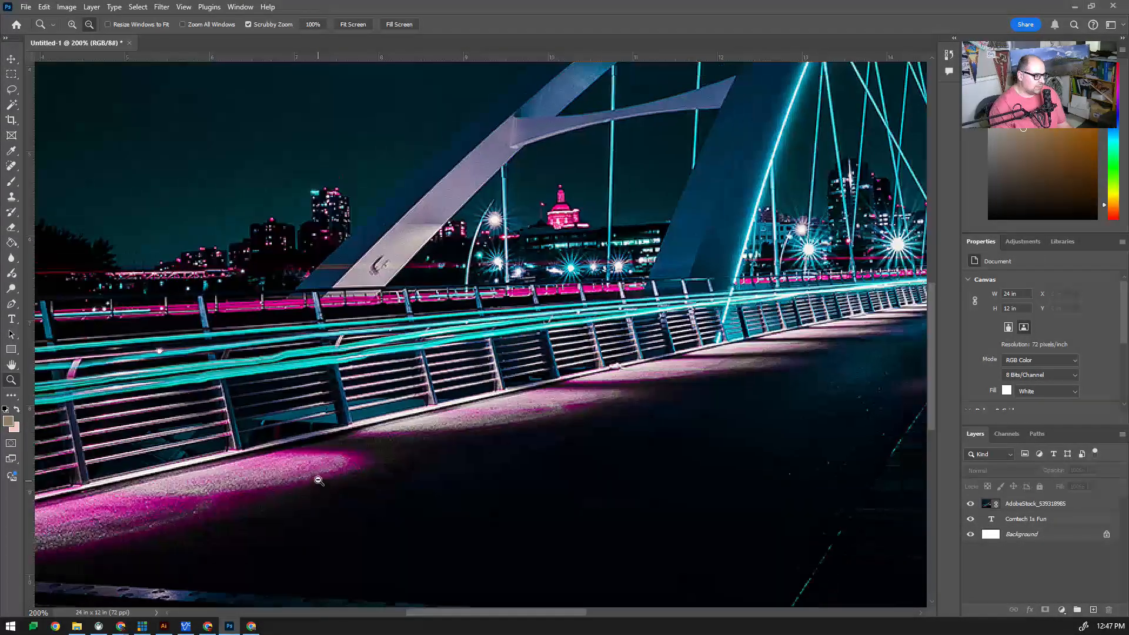
{"action": "left_click", "coordinate": [315, 476], "text": "alt"}
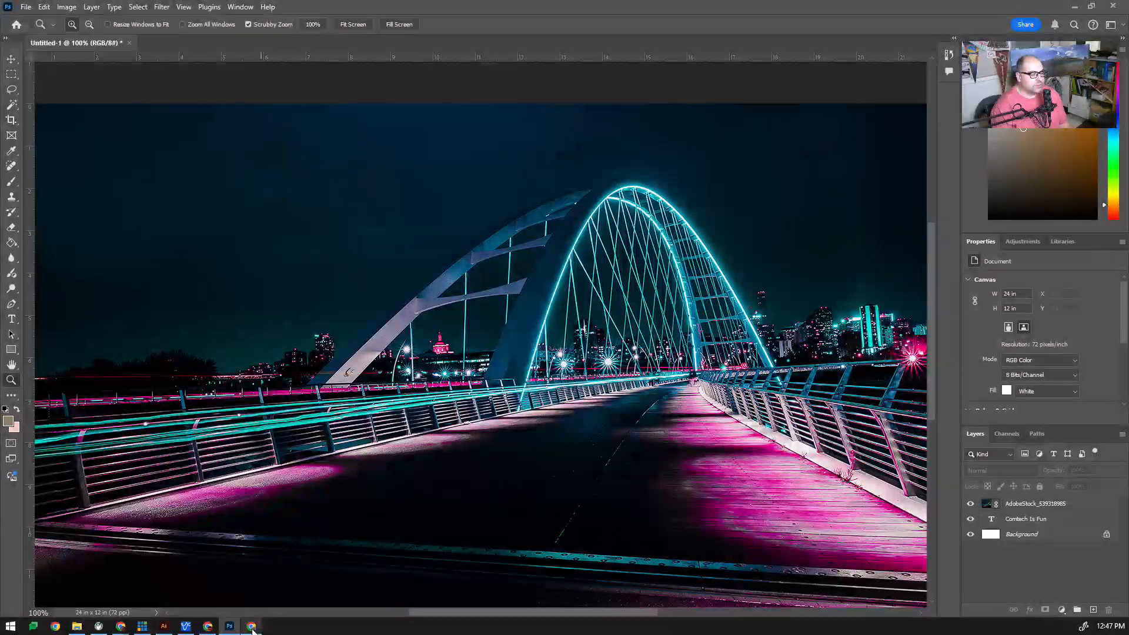
Switch to the Google Classroom Photo Print assignment and open its Photo Print Video
{"action": "mouse_move", "coordinate": [209, 630]}
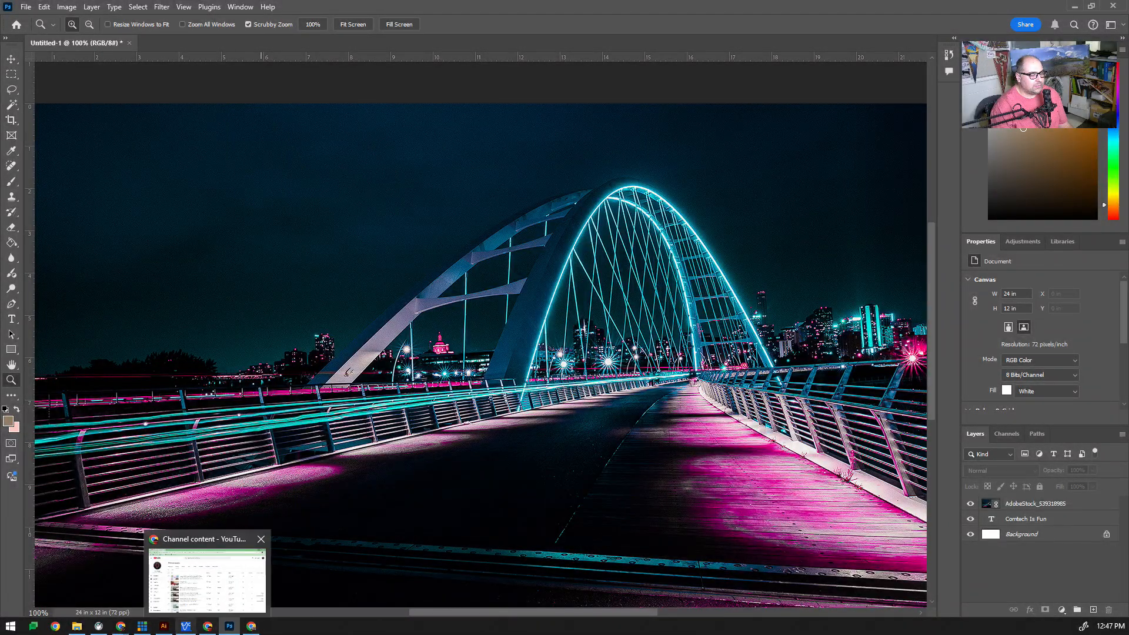
{"action": "mouse_move", "coordinate": [121, 627]}
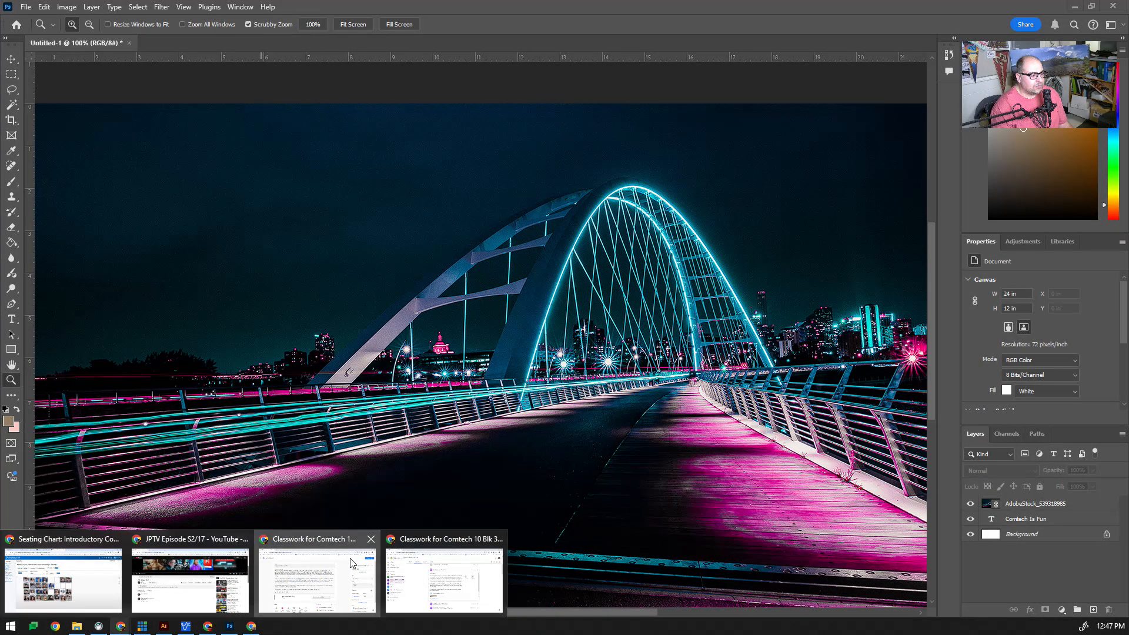
{"action": "left_click", "coordinate": [1074, 6]}
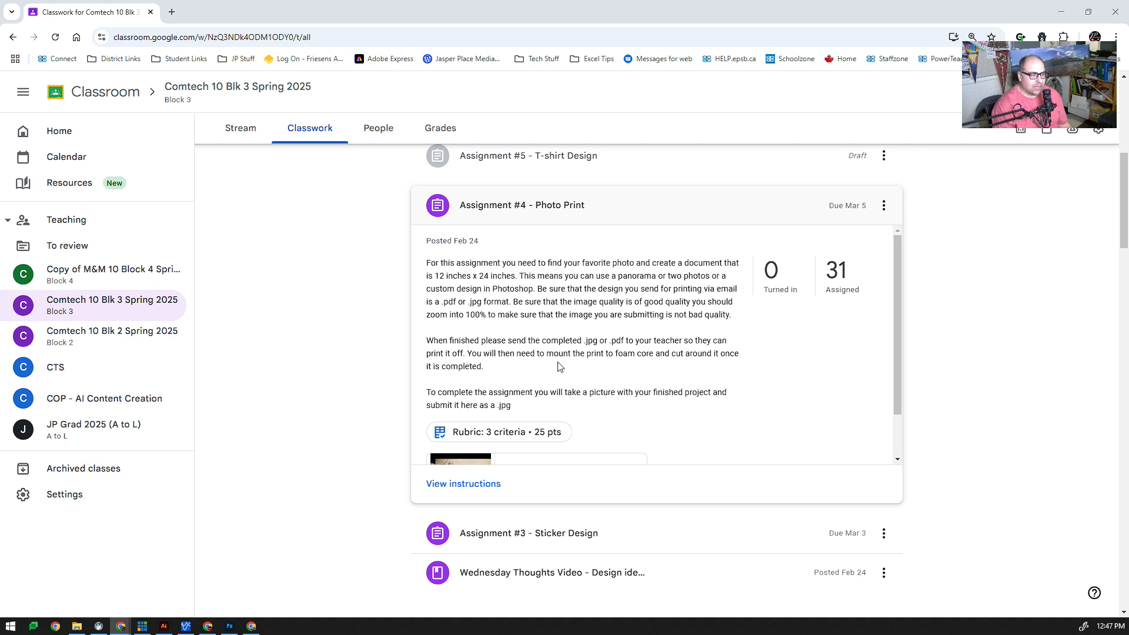
{"action": "scroll", "coordinate": [580, 371], "scroll_direction": "down", "scroll_amount": 1}
{"action": "left_click", "coordinate": [556, 424]}
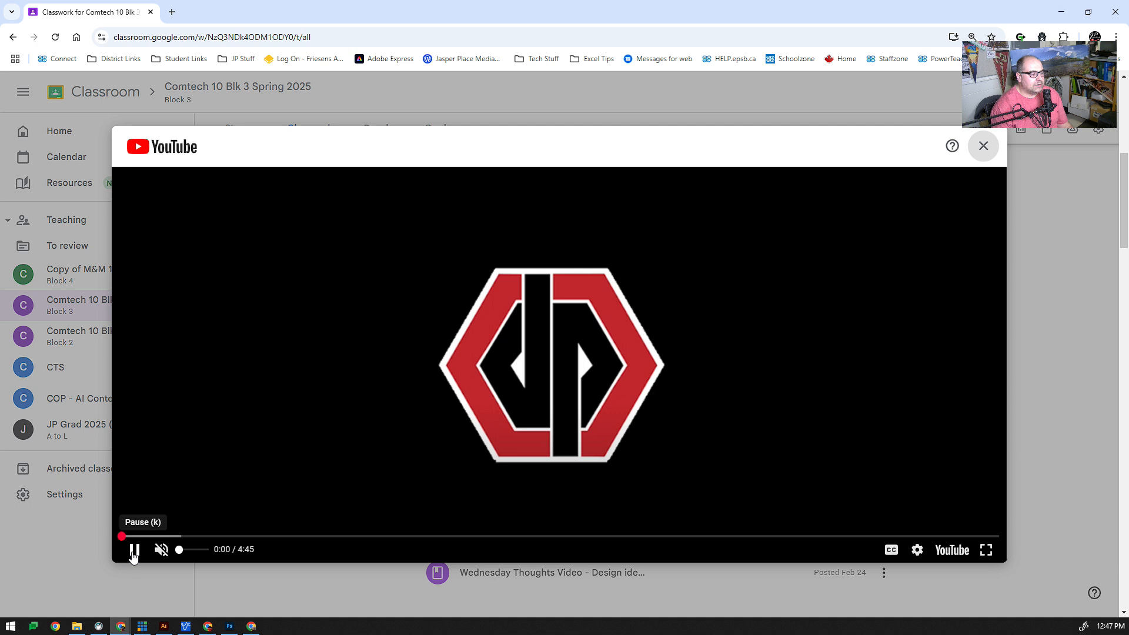
Skim through the Photo Print Video to its end and close the video player
{"action": "left_click", "coordinate": [135, 549]}
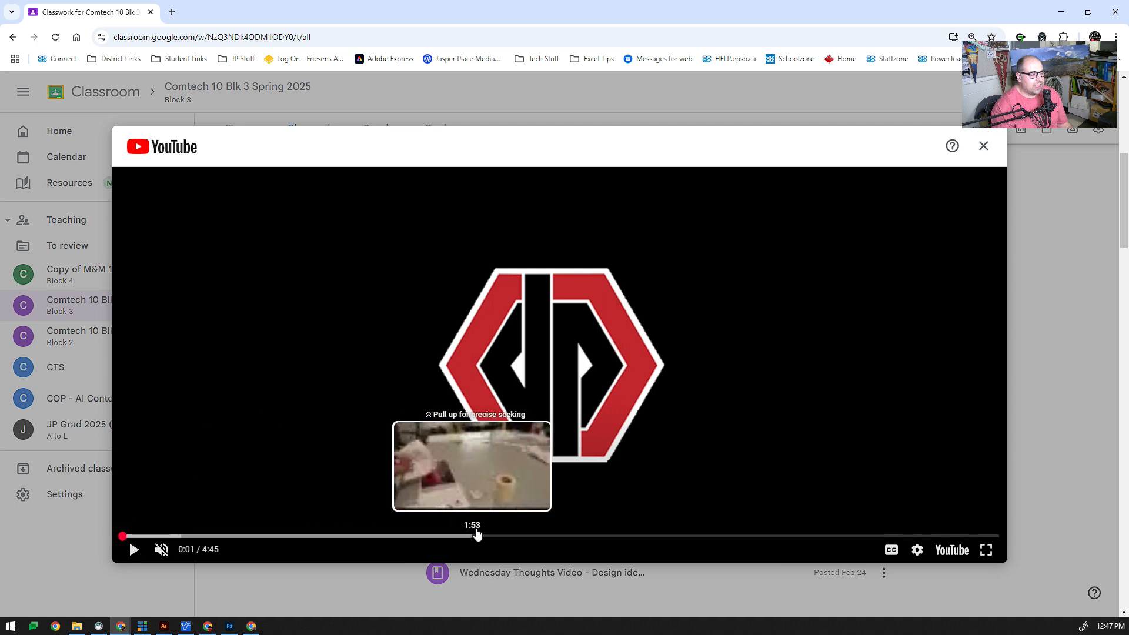
{"action": "left_click", "coordinate": [580, 536]}
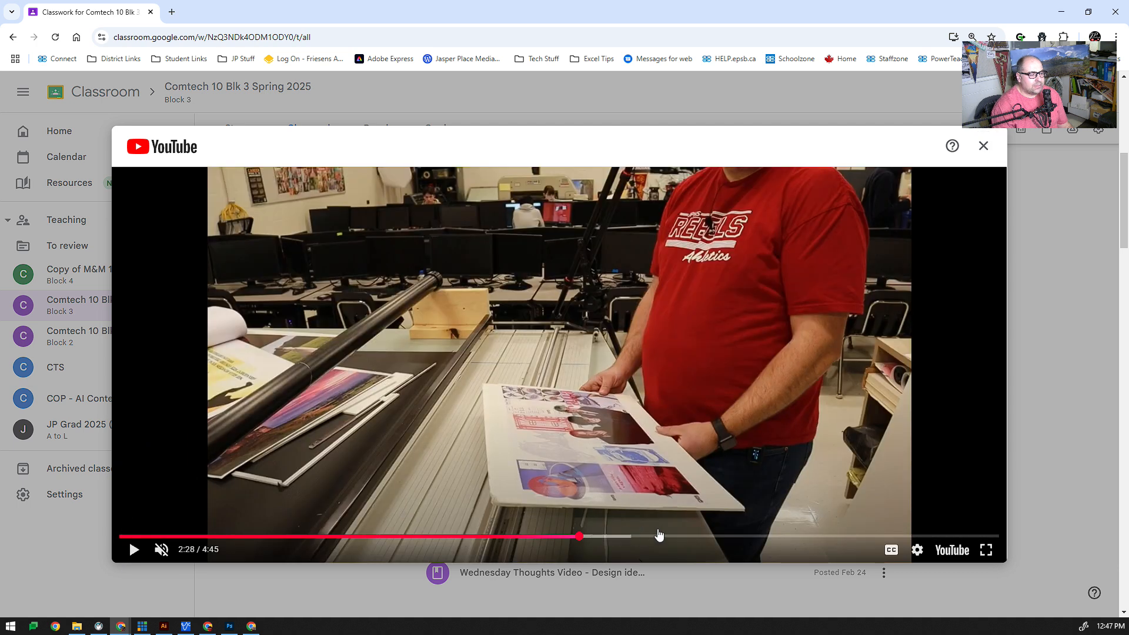
{"action": "left_click", "coordinate": [666, 536]}
{"action": "left_click", "coordinate": [837, 537]}
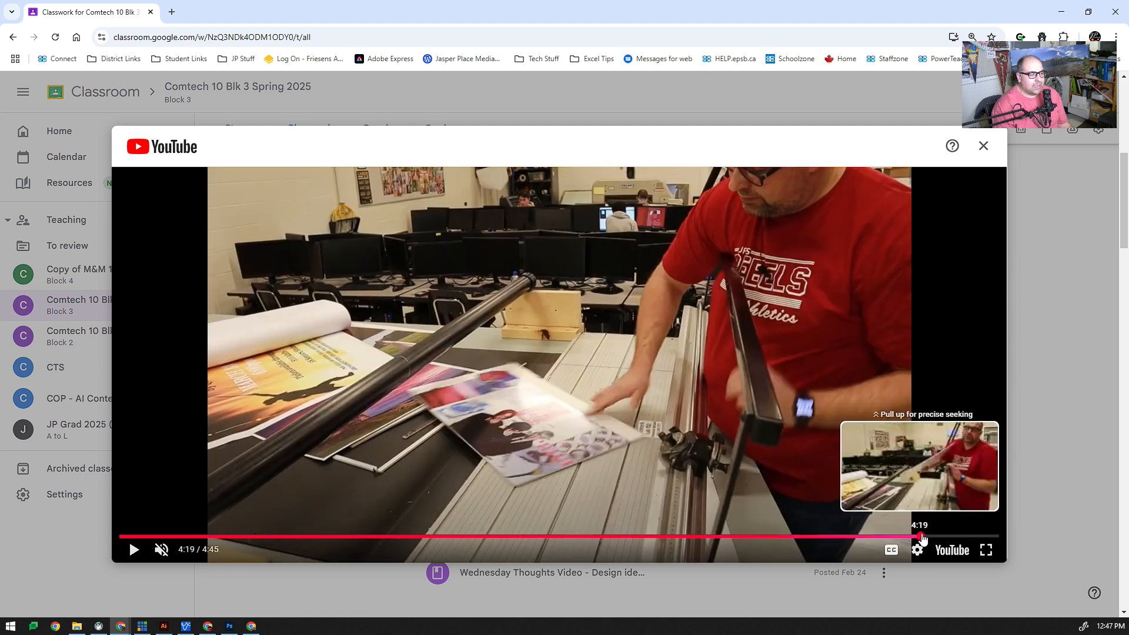
{"action": "left_click", "coordinate": [919, 537]}
{"action": "left_click", "coordinate": [947, 537]}
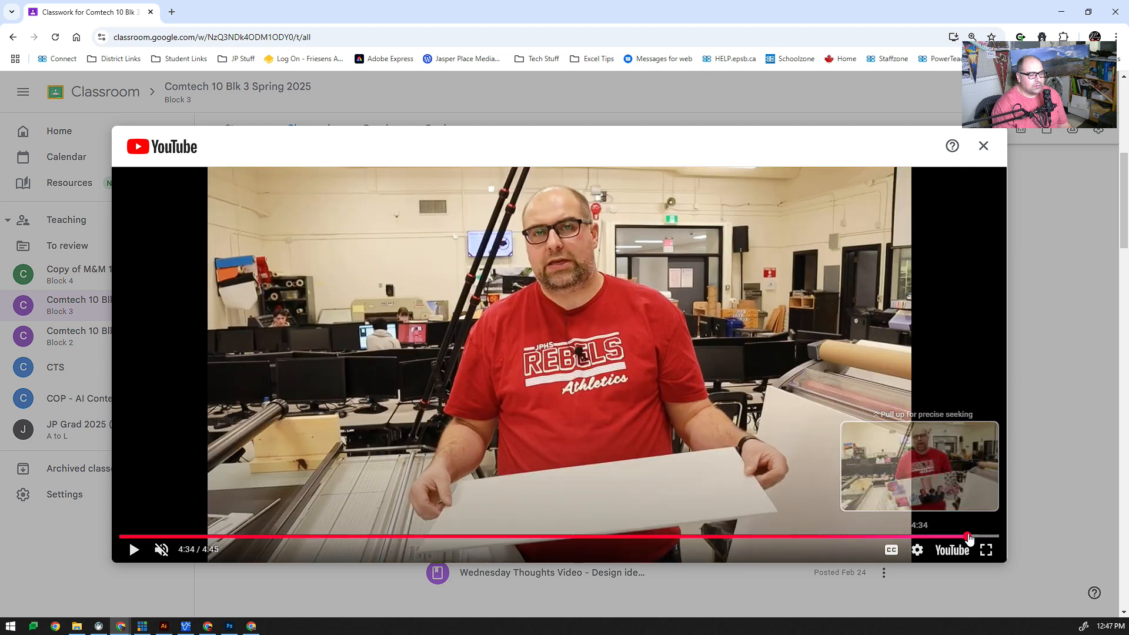
{"action": "left_click", "coordinate": [968, 537]}
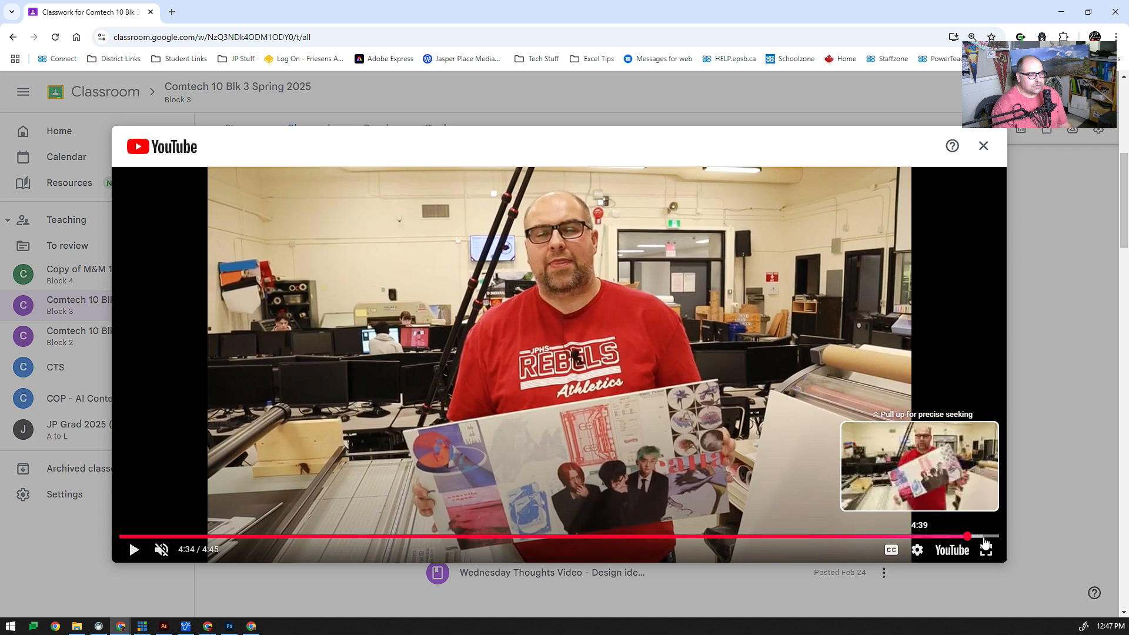
{"action": "left_click", "coordinate": [982, 537]}
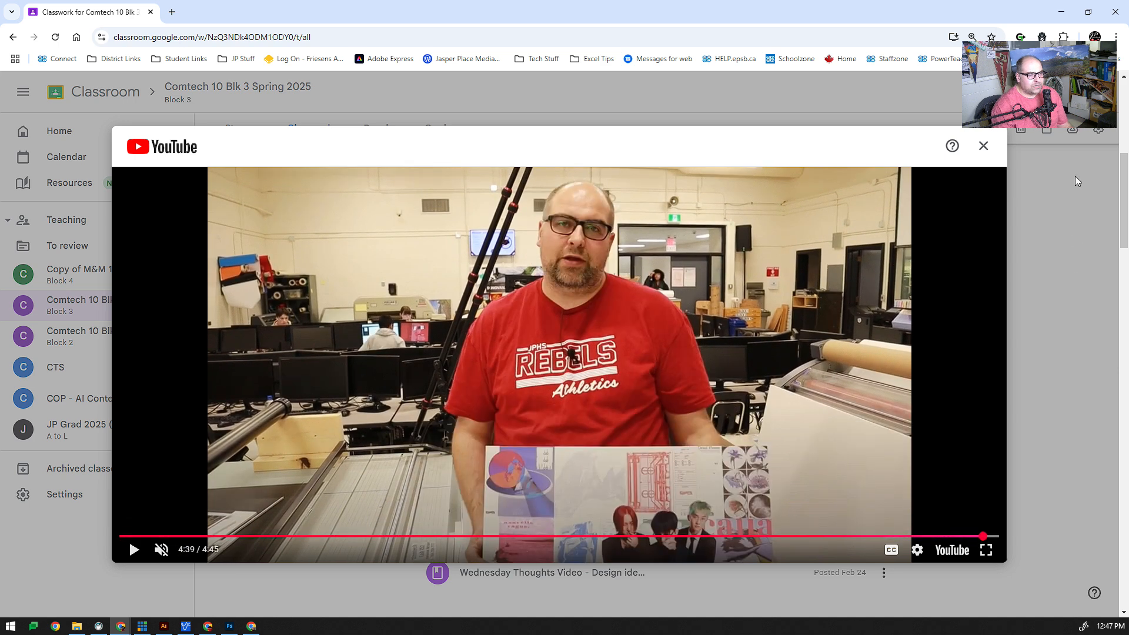
{"action": "left_click", "coordinate": [983, 146]}
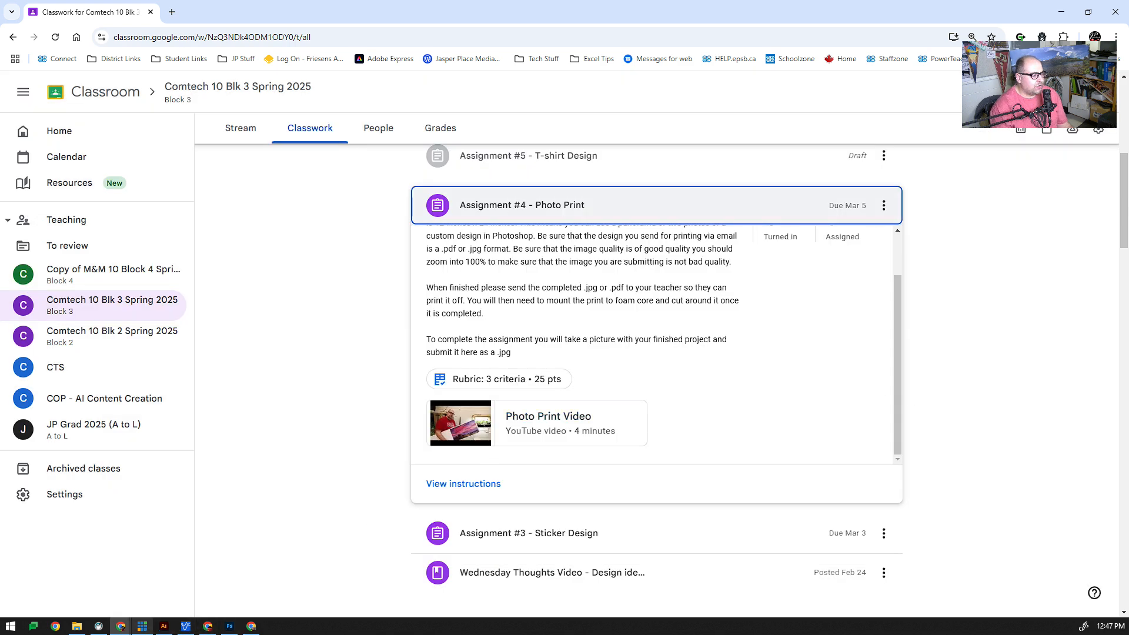
{"action": "left_click", "coordinate": [143, 627]}
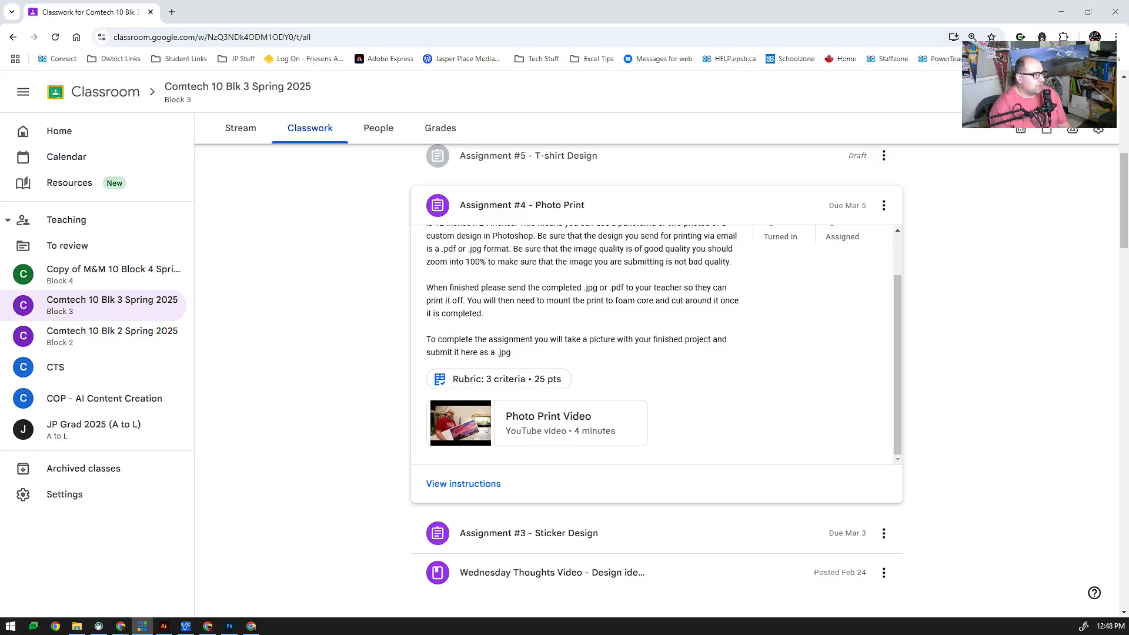